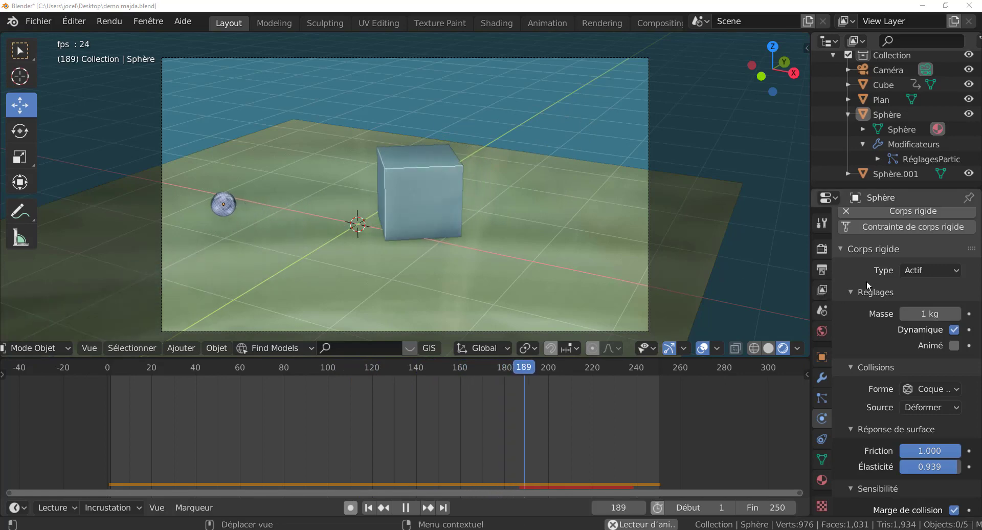
Step: Run through the finished bouncing-ball demo, then start a new General file with the splash screen
scroll(866, 280, up, 2)
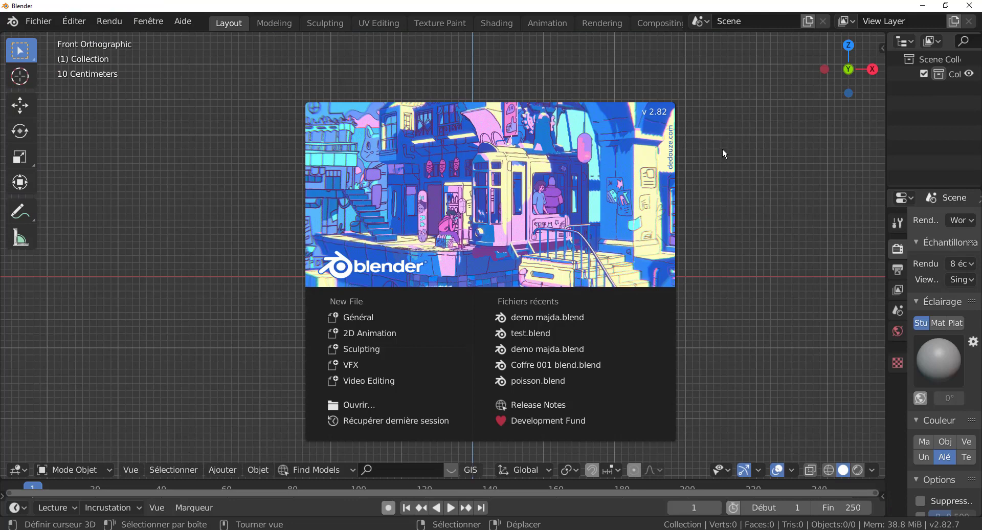
Step: Add a plane to the empty scene and scale it up
click(755, 257)
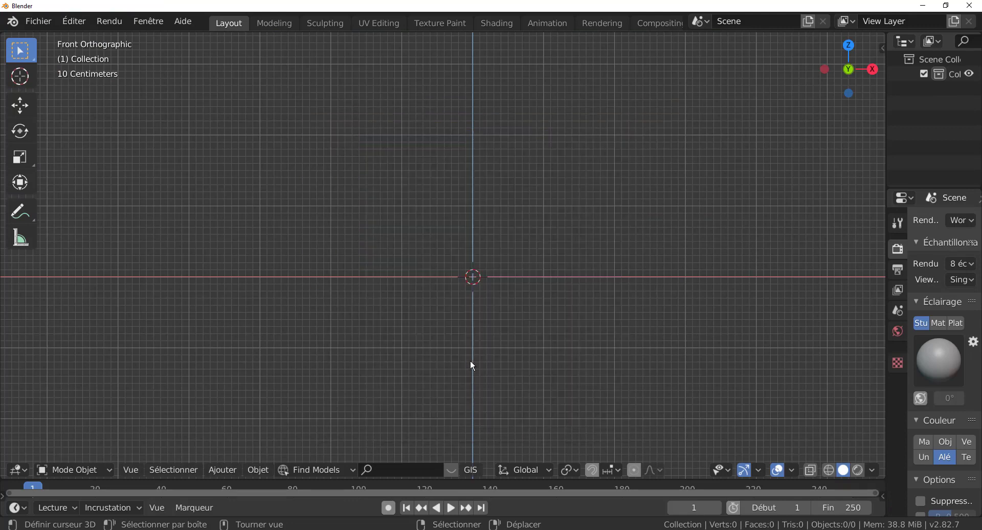
click(215, 467)
mouse_move(235, 453)
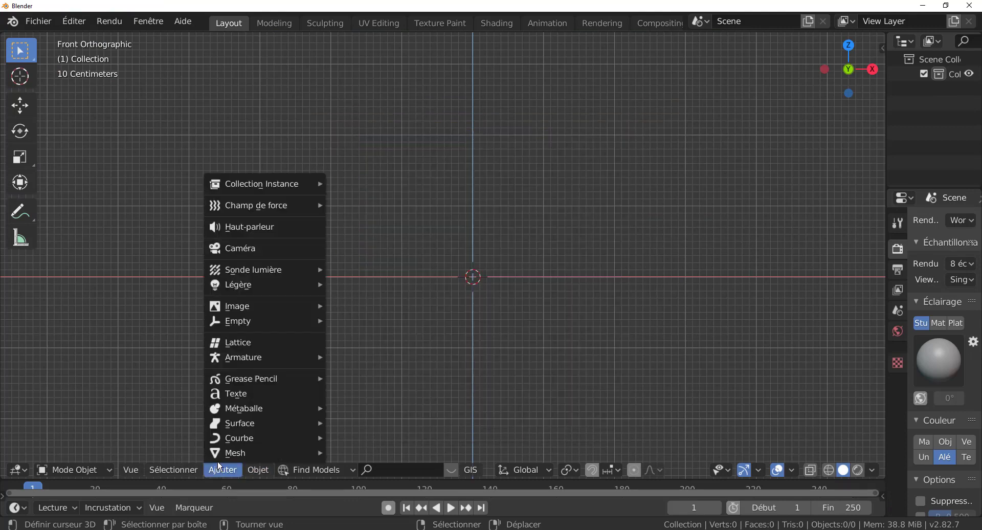
click(355, 44)
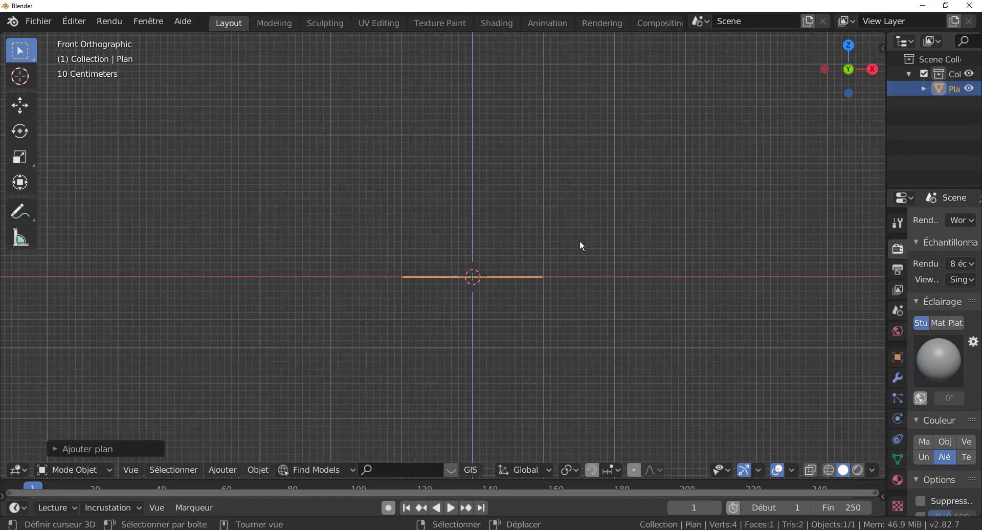
middle_drag(579, 241, 517, 367)
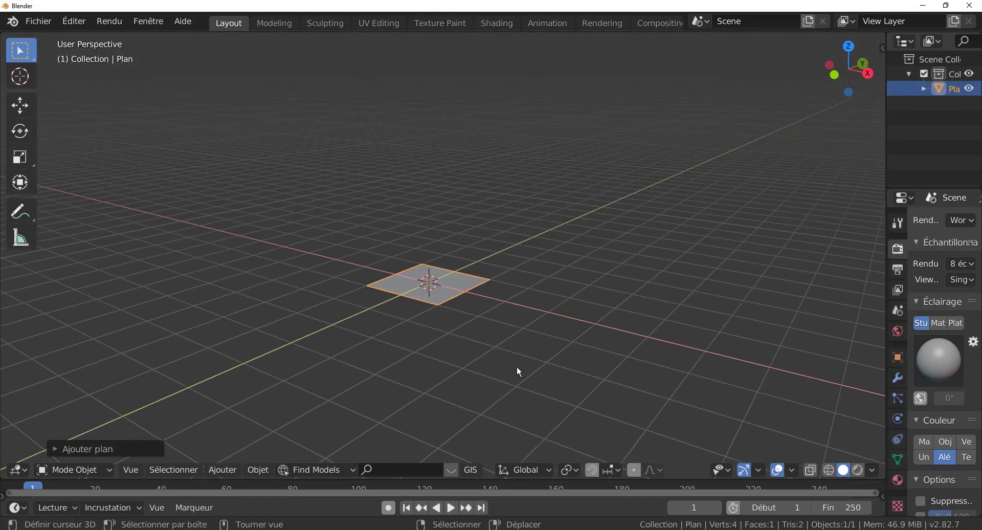
key(s)
click(648, 394)
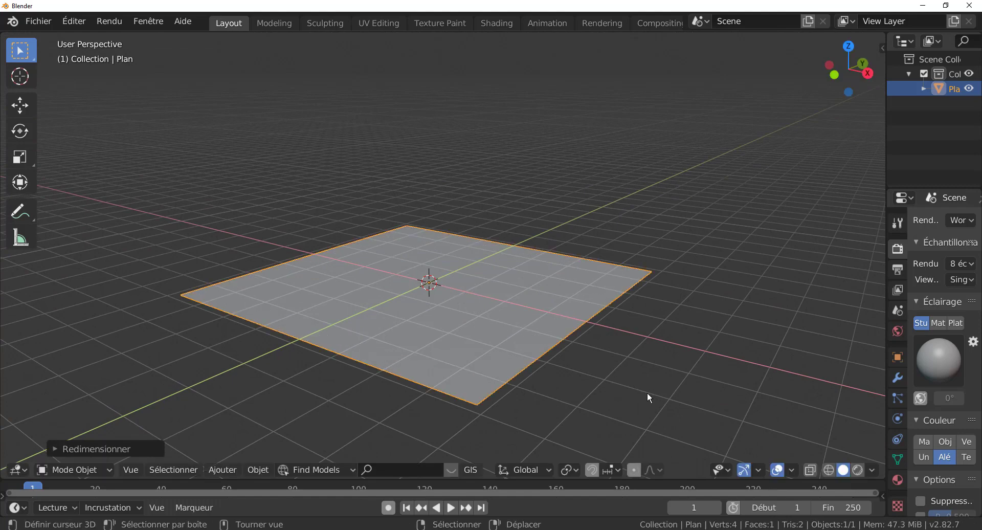
Step: Add a UV sphere, shrink it, and raise it along Z above the plane
click(222, 471)
mouse_move(261, 453)
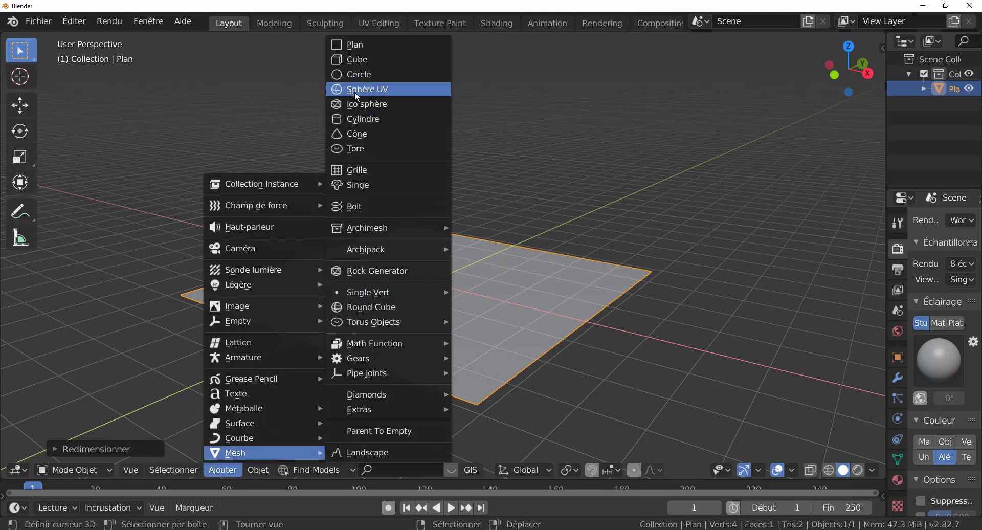
click(356, 90)
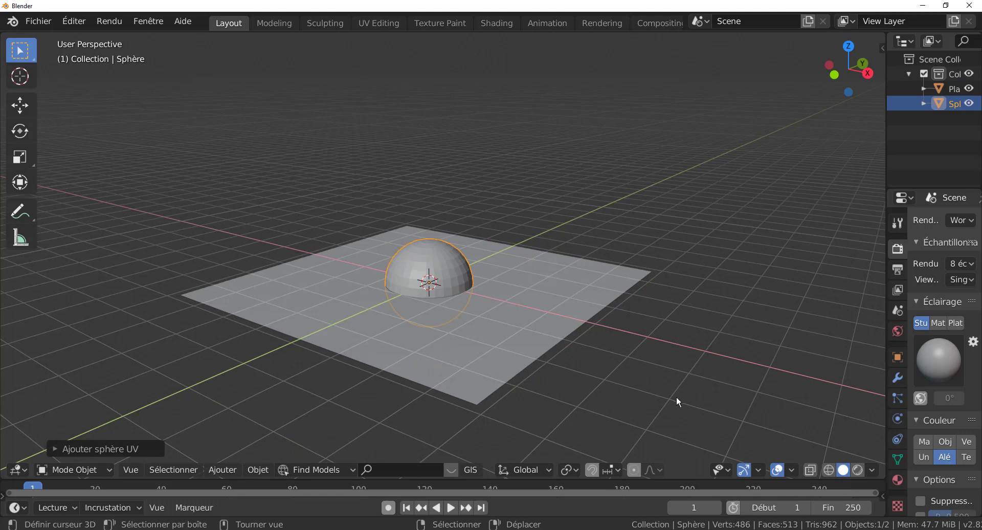
key(s)
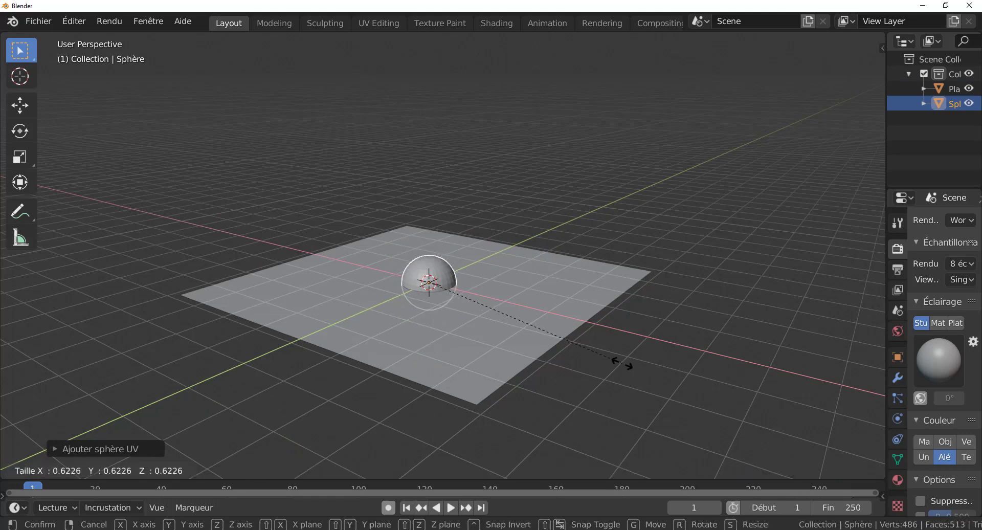
click(623, 365)
key(g)
key(z)
click(636, 173)
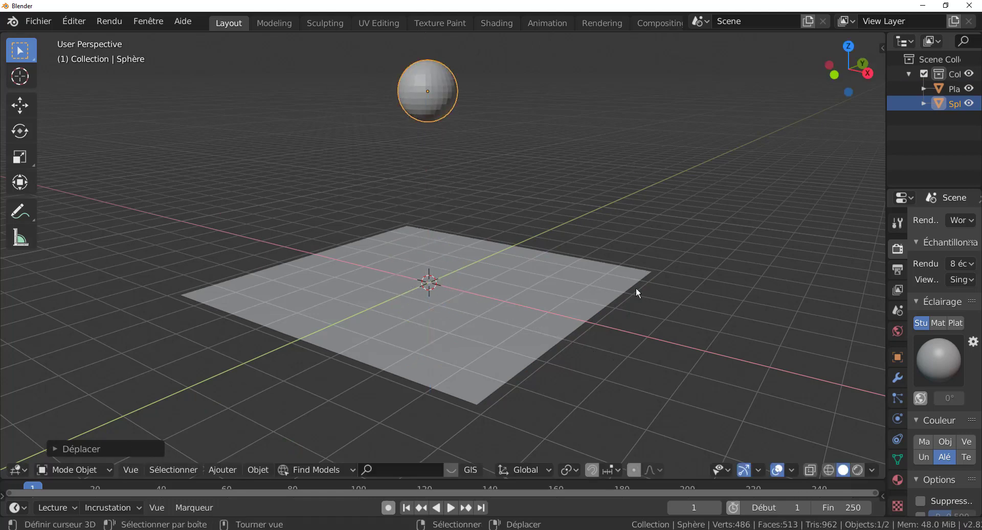
Step: Switch the viewport to Material Preview shading and widen the side panels
mouse_move(636, 287)
middle_down()
mouse_move(648, 326)
mouse_move(876, 254)
middle_up()
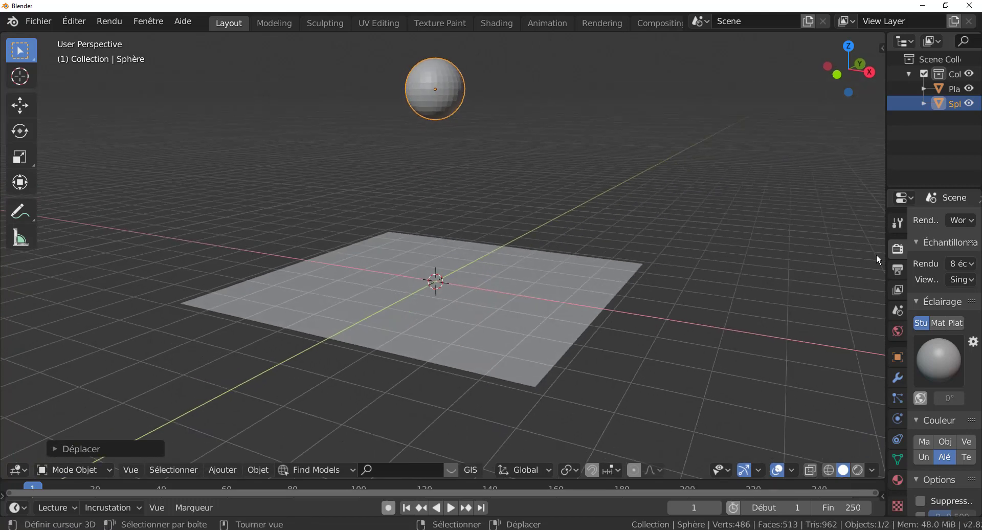
click(858, 469)
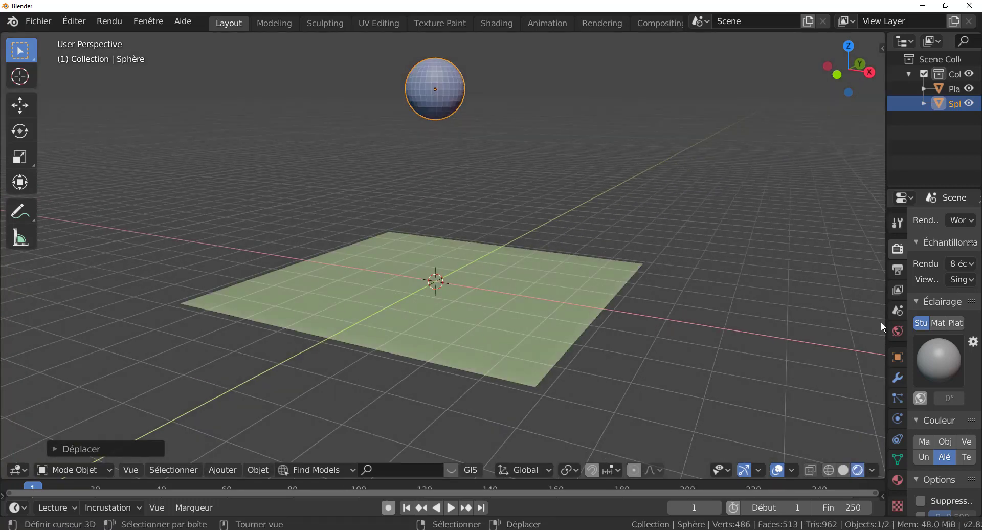
drag(886, 308, 776, 309)
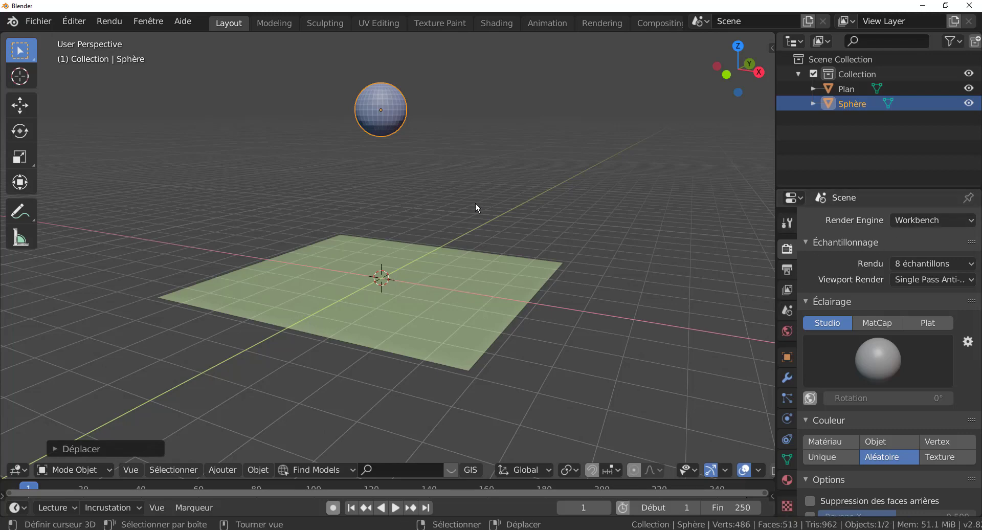
Step: Give the sphere an active Corps rigide with Élasticité 0.949 under Réponse de surface
click(787, 419)
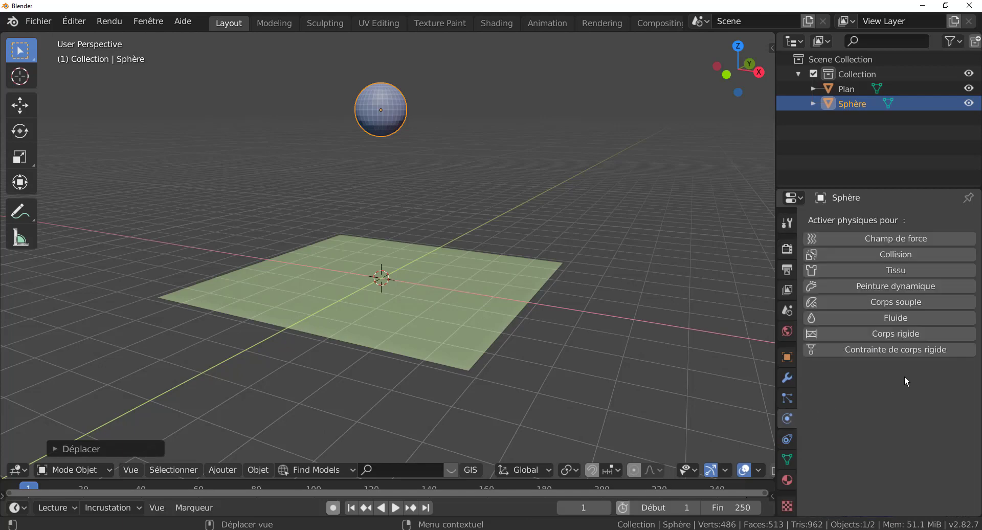
click(907, 334)
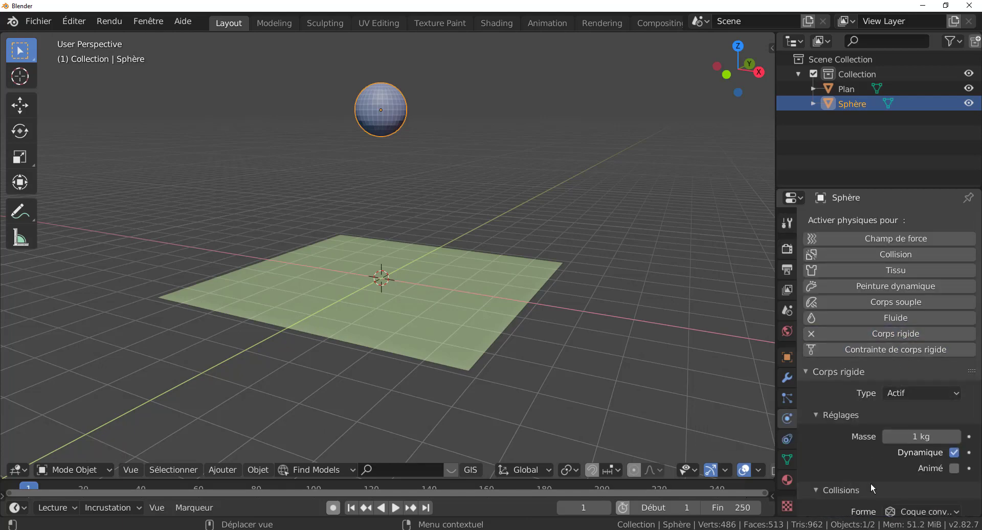
scroll(871, 484, down, 4)
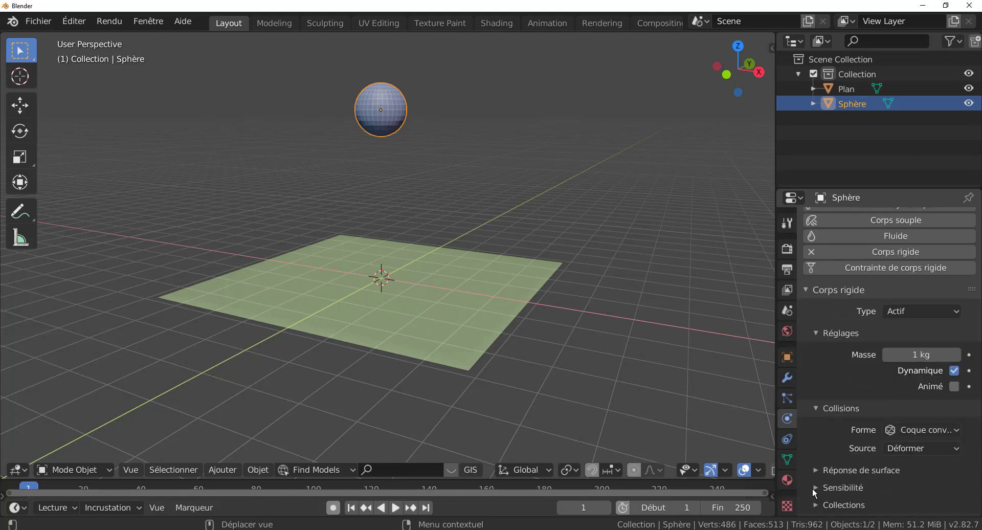
click(817, 471)
scroll(823, 465, down, 3)
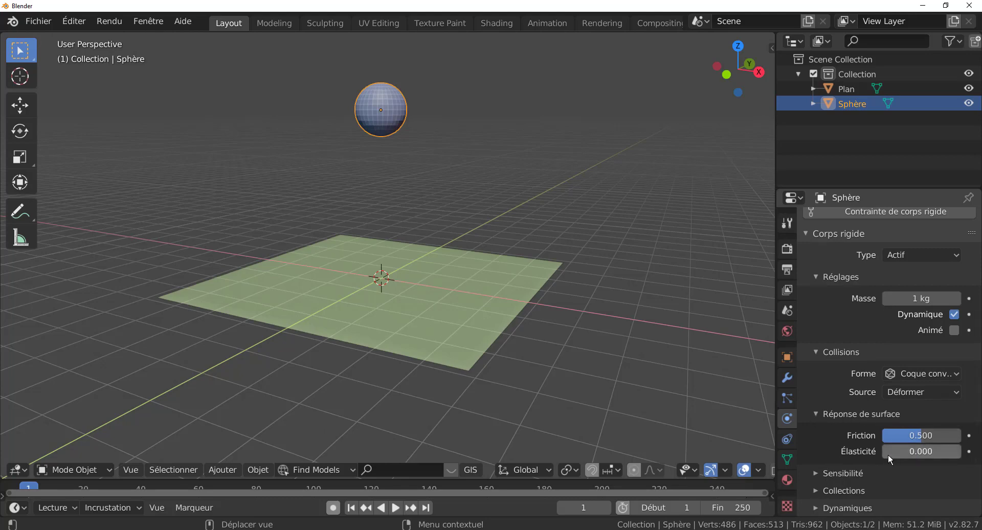
drag(888, 454, 919, 452)
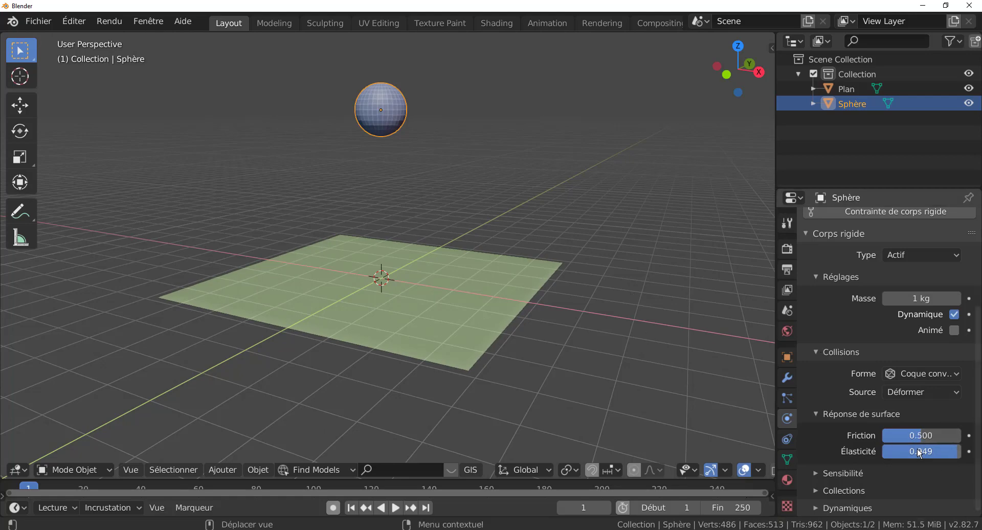
Step: Make the plane a Passif rigid body
click(456, 297)
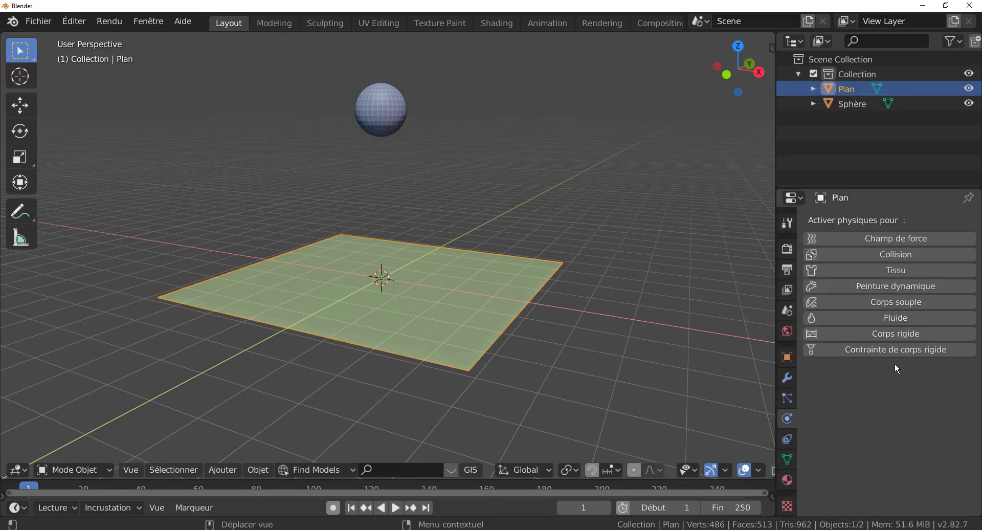
click(903, 337)
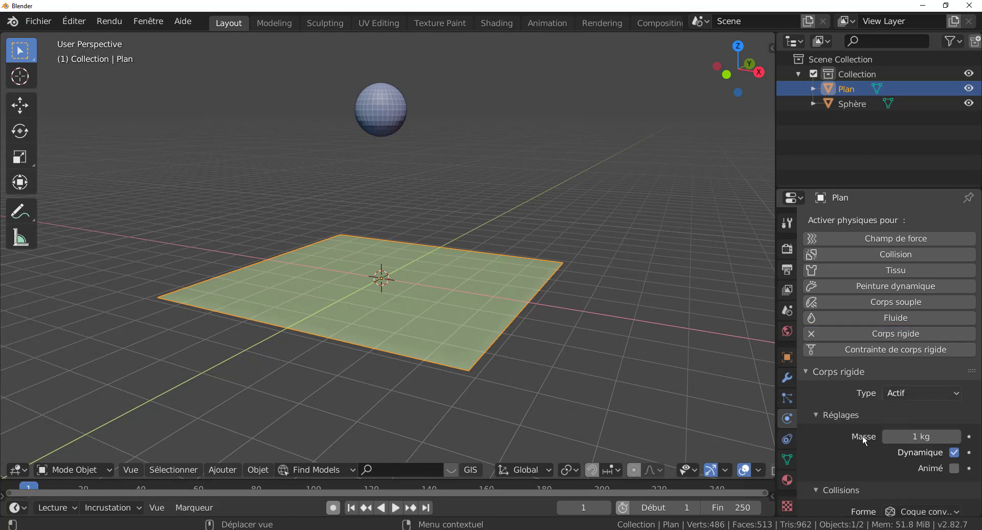
scroll(856, 447, down, 4)
click(913, 309)
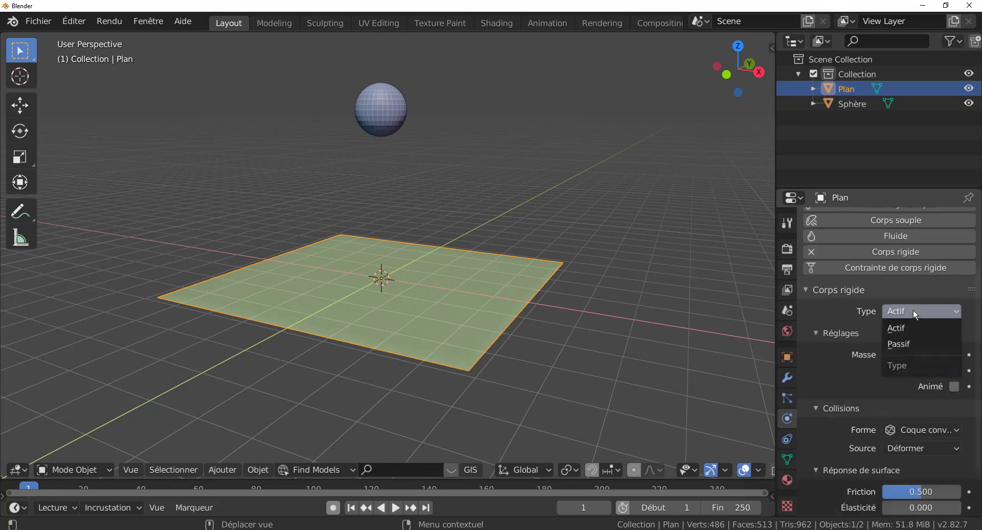
click(912, 342)
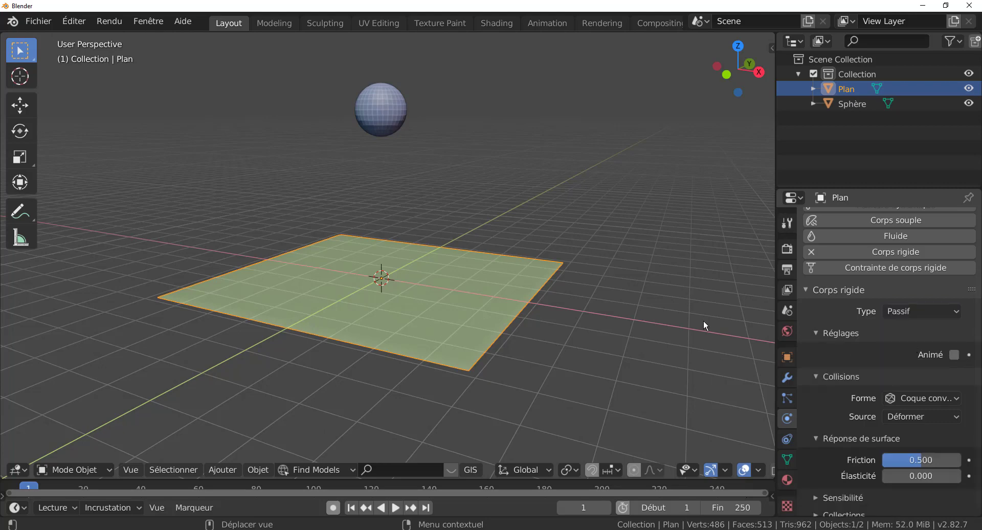
Step: Test the fall, rewind, set the plane's Élasticité to 0.936, and replay the bounce
click(396, 507)
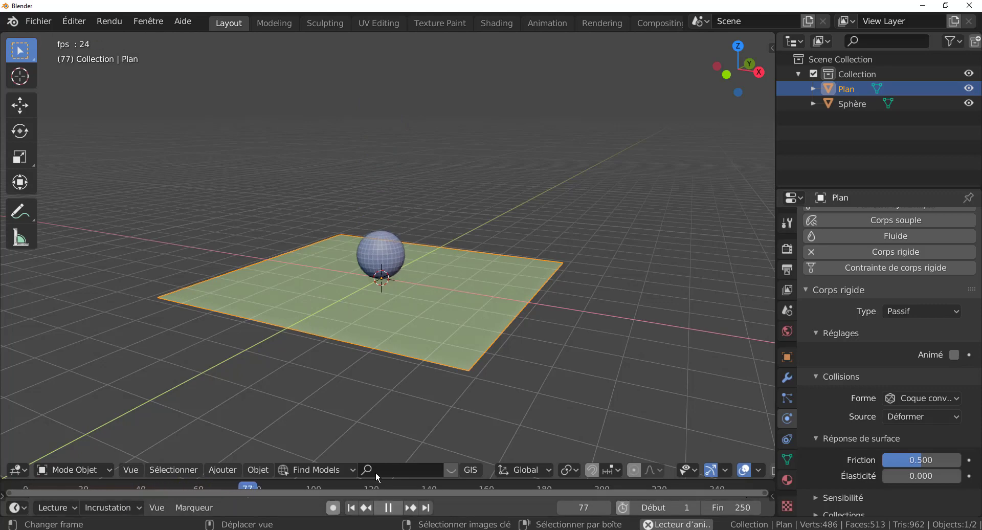
click(385, 507)
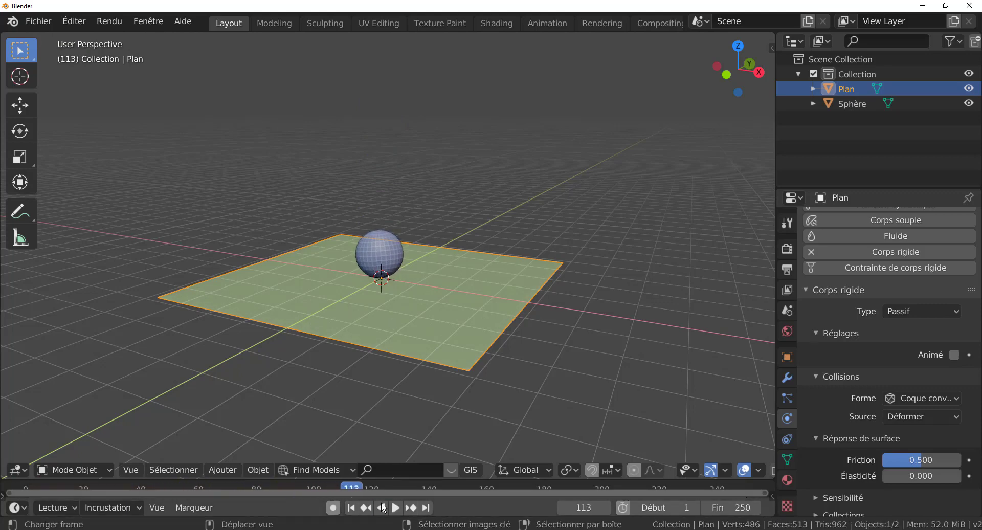
click(351, 507)
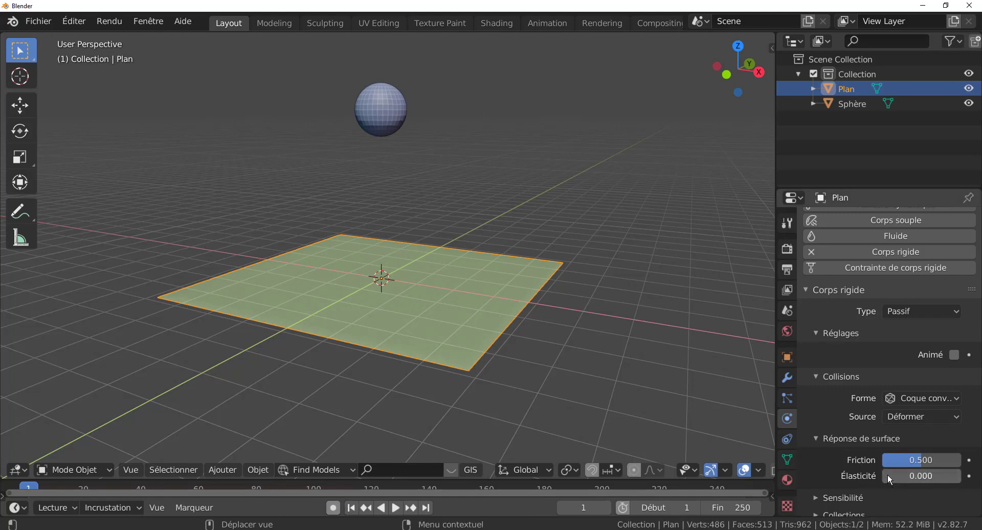
drag(889, 476, 965, 478)
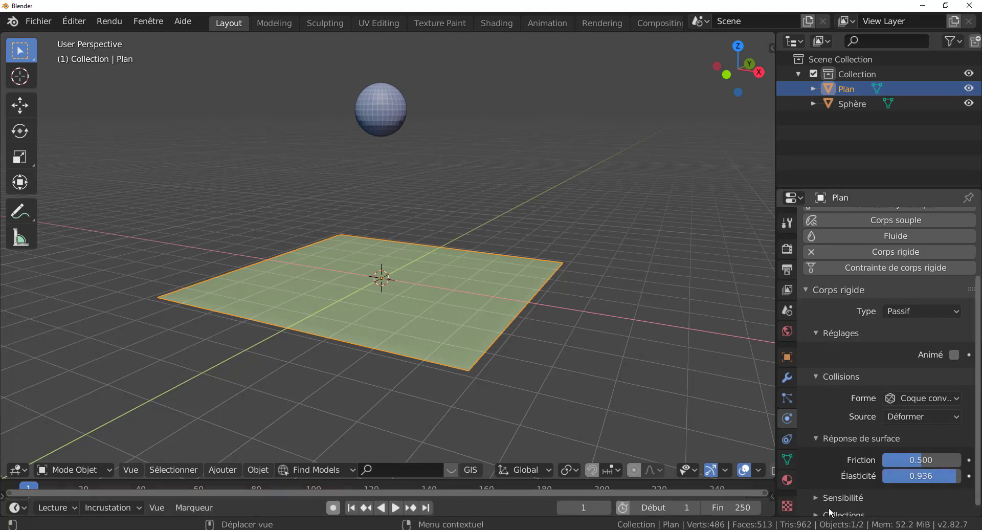
click(402, 509)
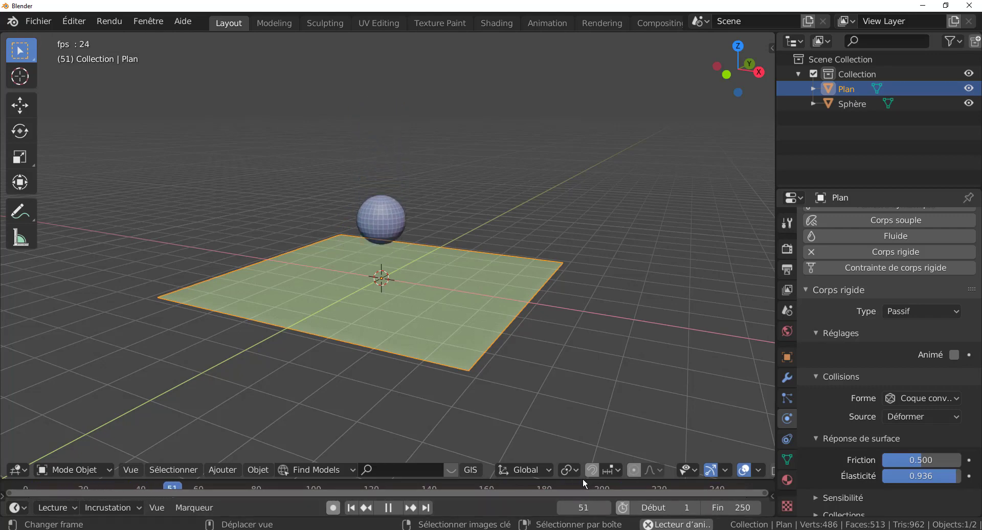
Step: Bake the plane's rigid-body simulation to keyframes over frames 1–250, step 1
drag(582, 478, 460, 335)
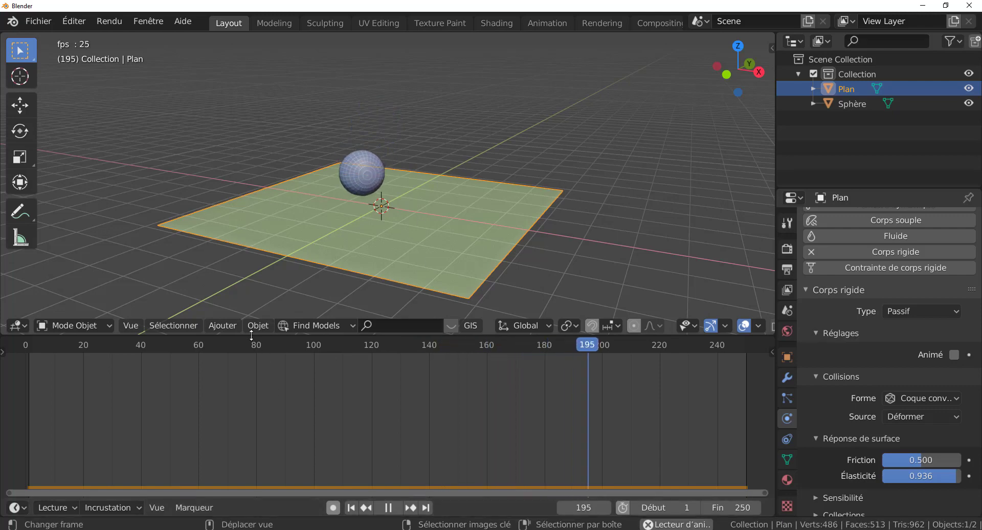
click(266, 327)
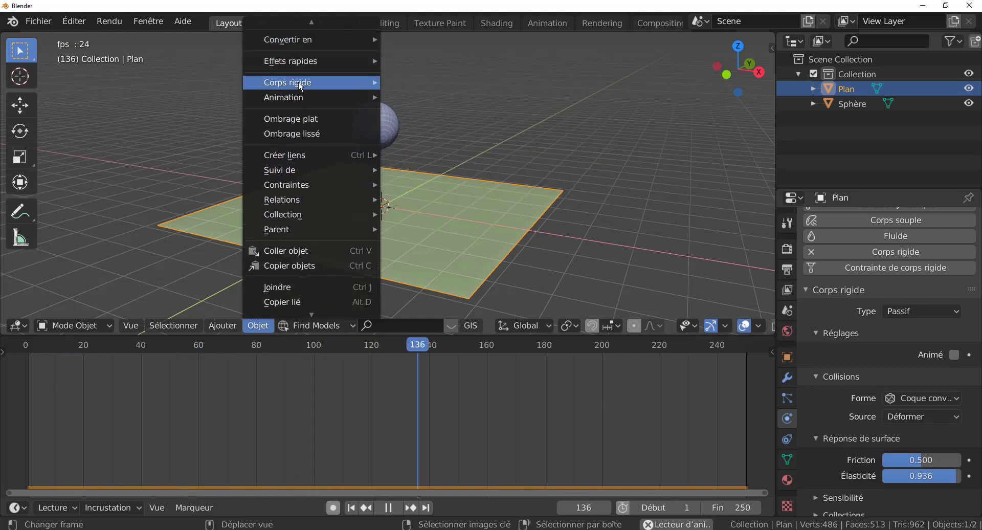
mouse_move(287, 82)
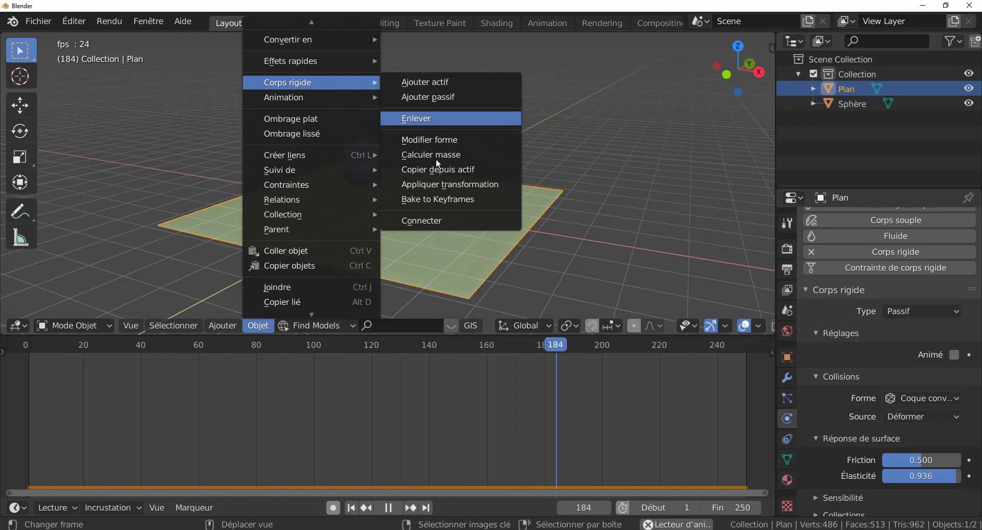
click(467, 198)
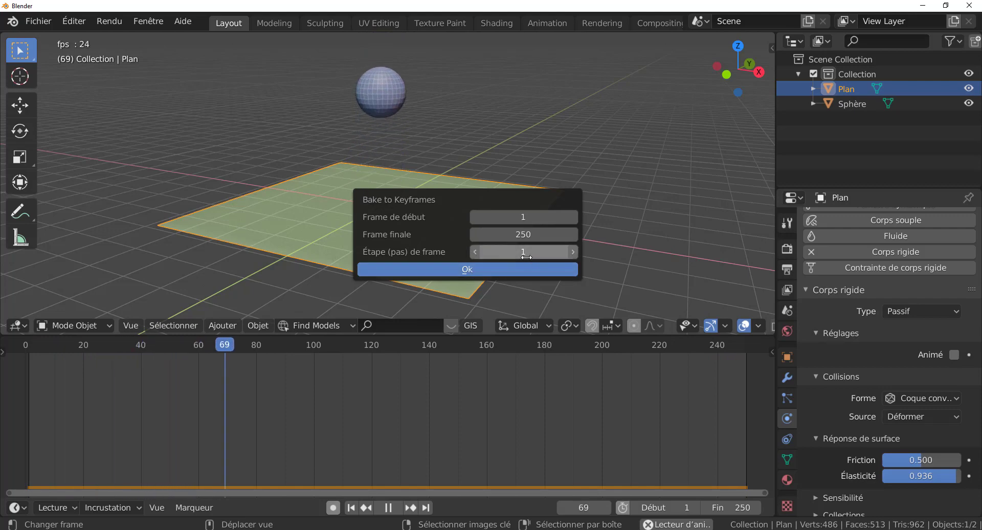
click(464, 268)
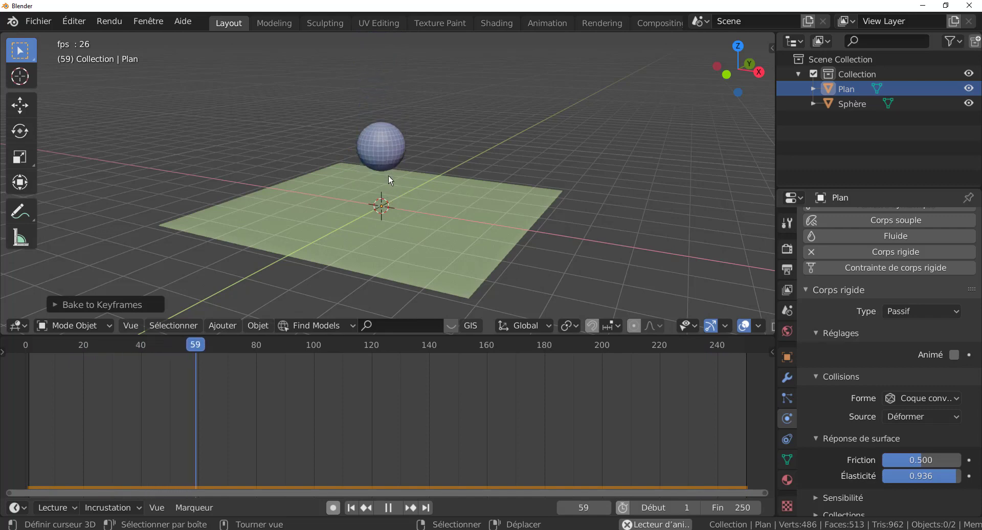
Step: Bake the sphere's rigid-body motion to keyframes over frames 1–250
click(388, 106)
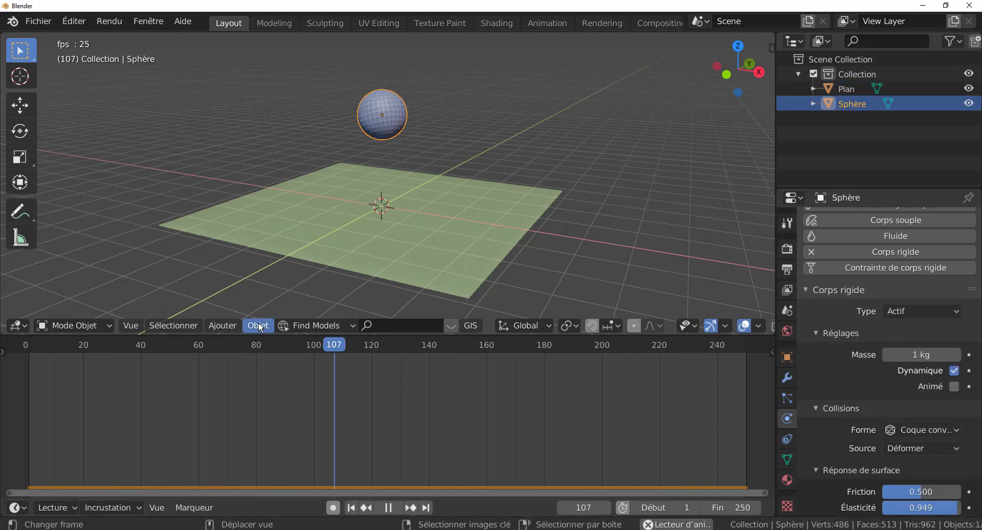
click(258, 325)
scroll(276, 51, up, 1)
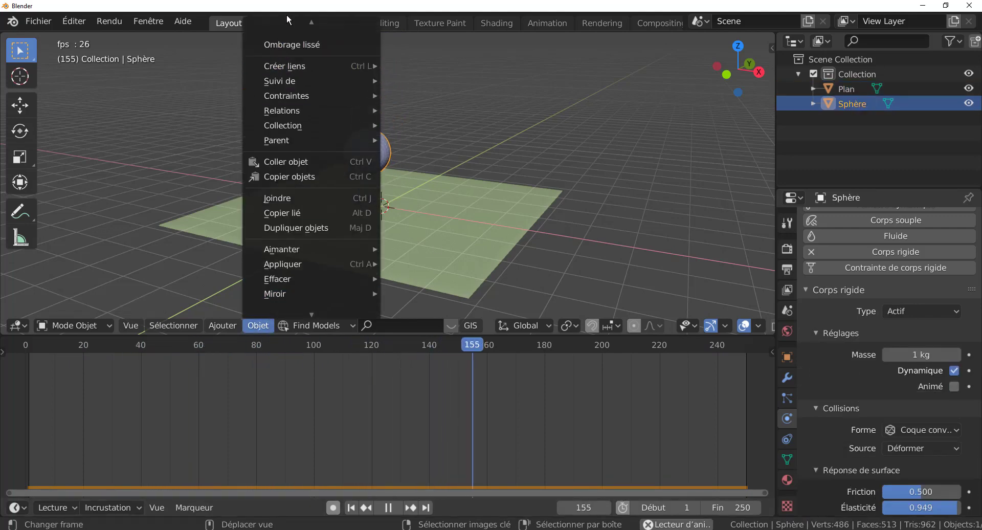
scroll(291, 68, up, 4)
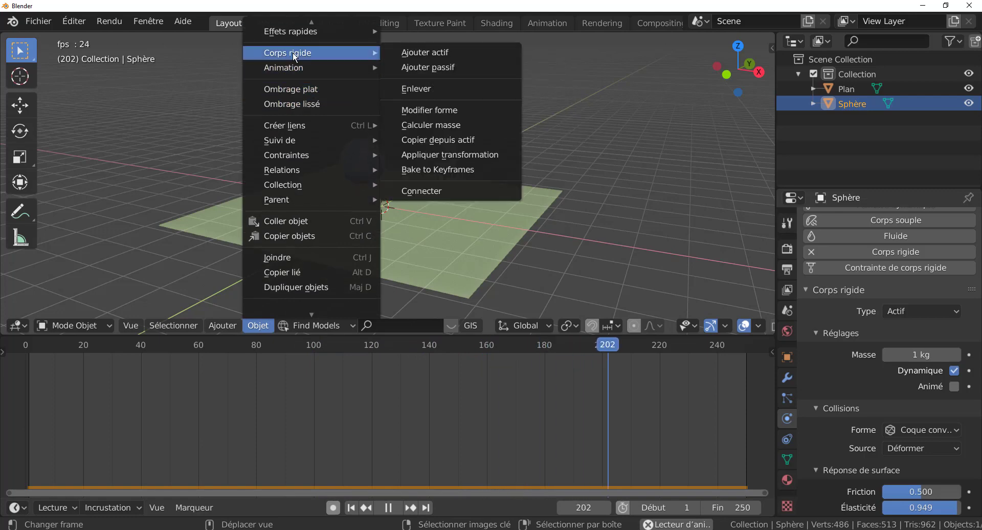
mouse_move(288, 53)
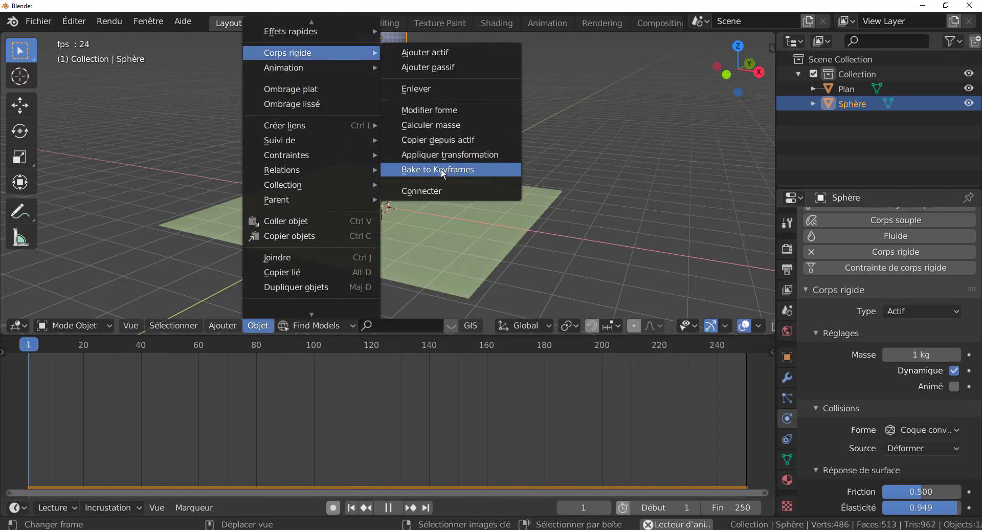
click(443, 174)
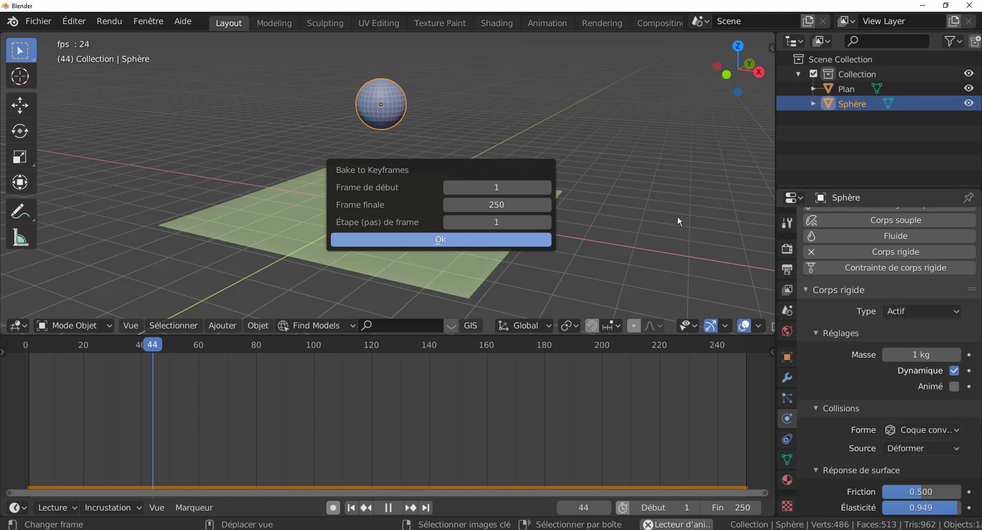
key(Return)
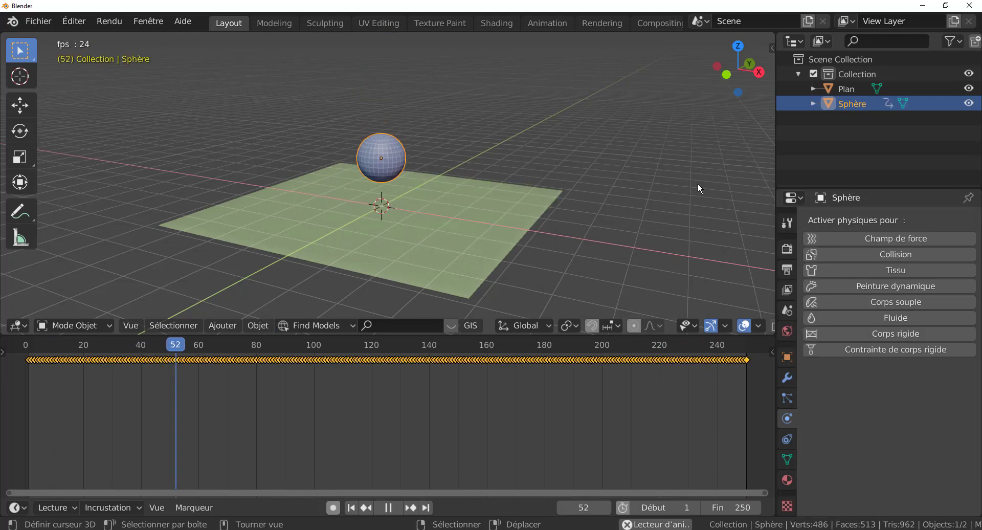
Step: Rescale the sphere's baked keyframes in the timeline to compress their time range
scroll(480, 390, down, 2)
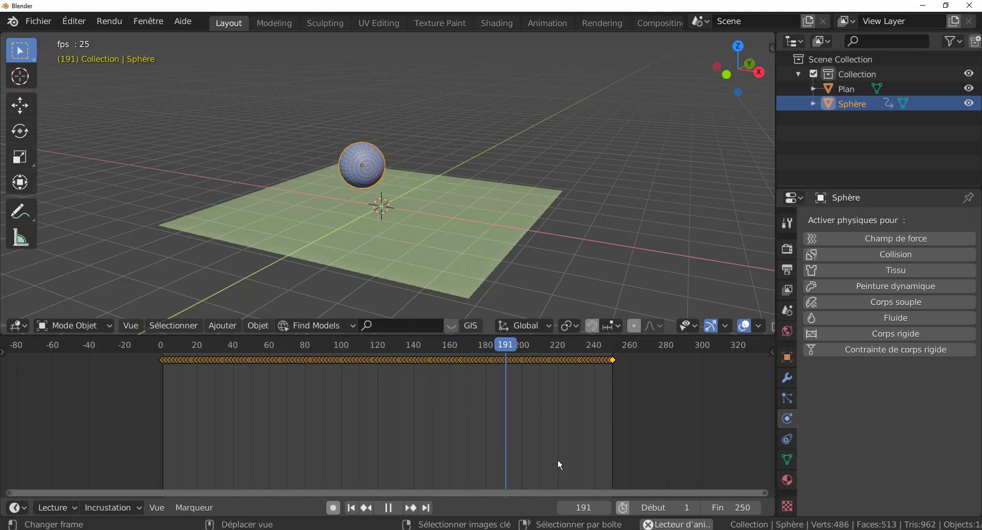
key(s)
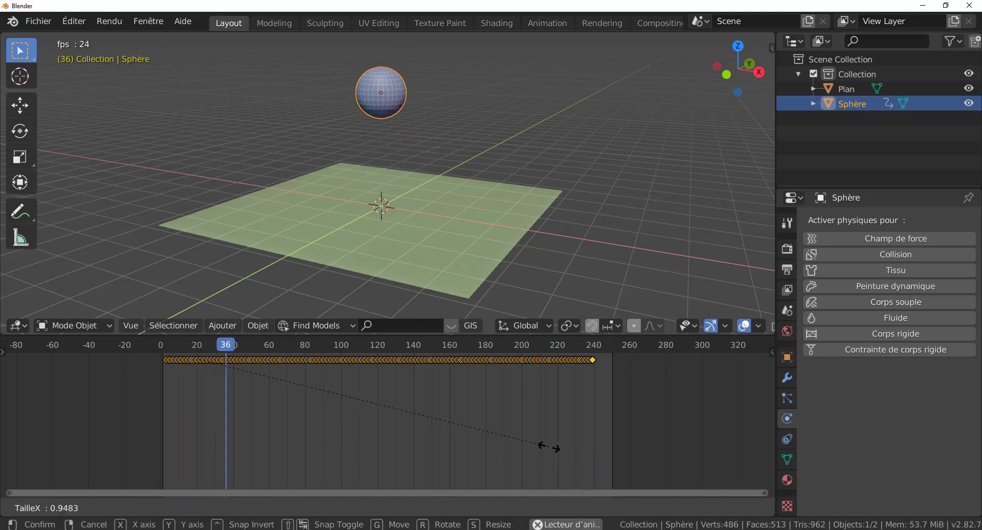
click(353, 414)
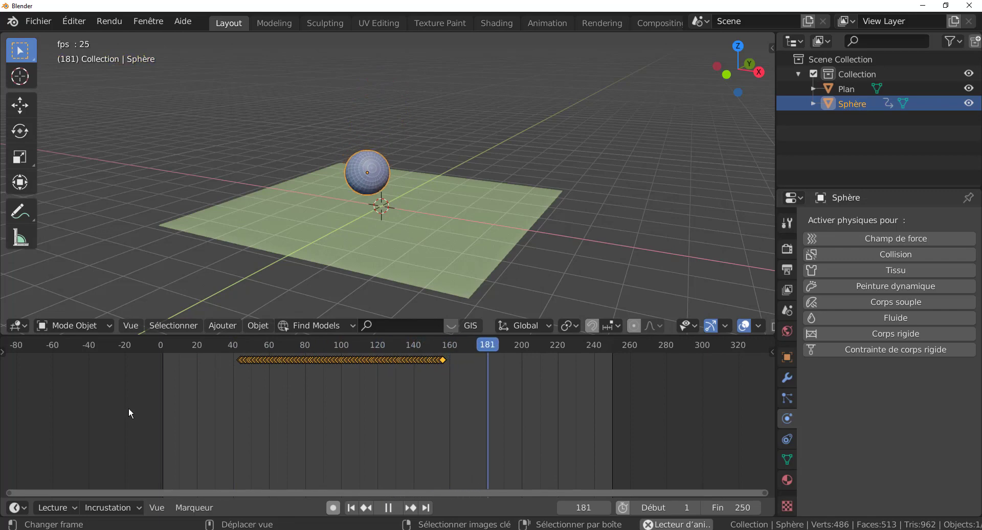
key(shift+Left)
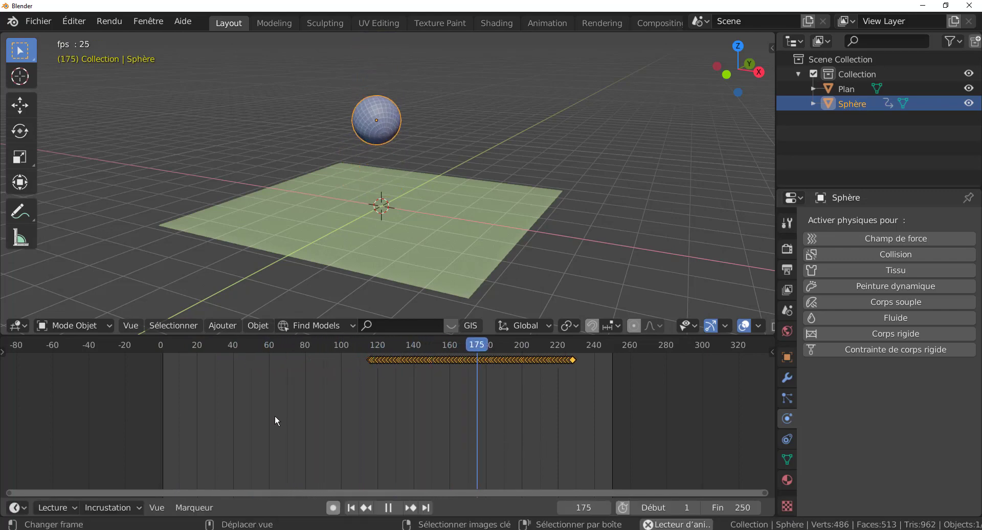
click(215, 402)
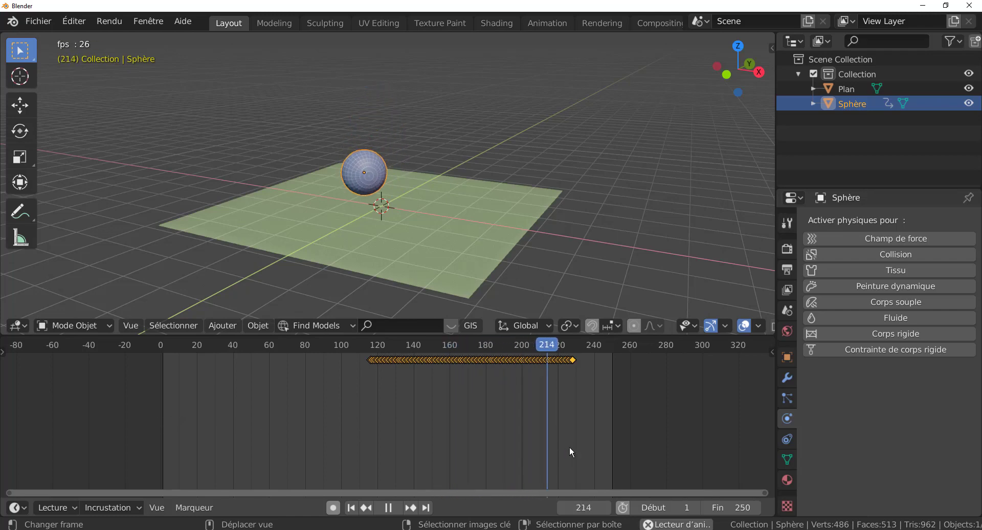
key(s)
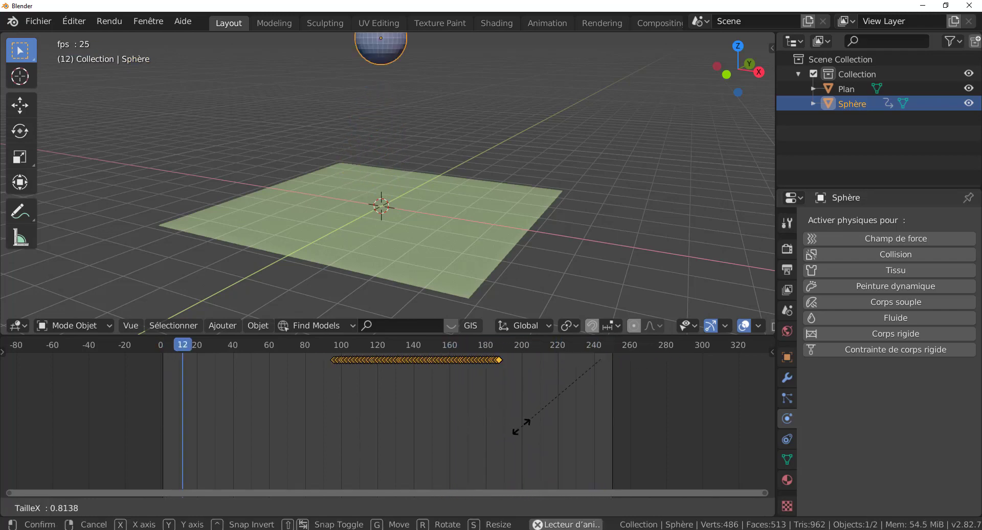
click(554, 395)
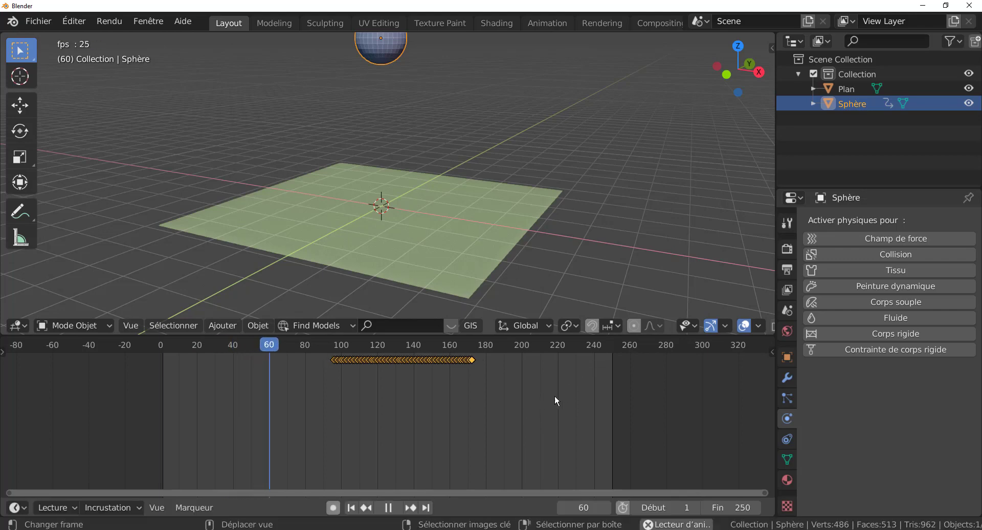
key(s)
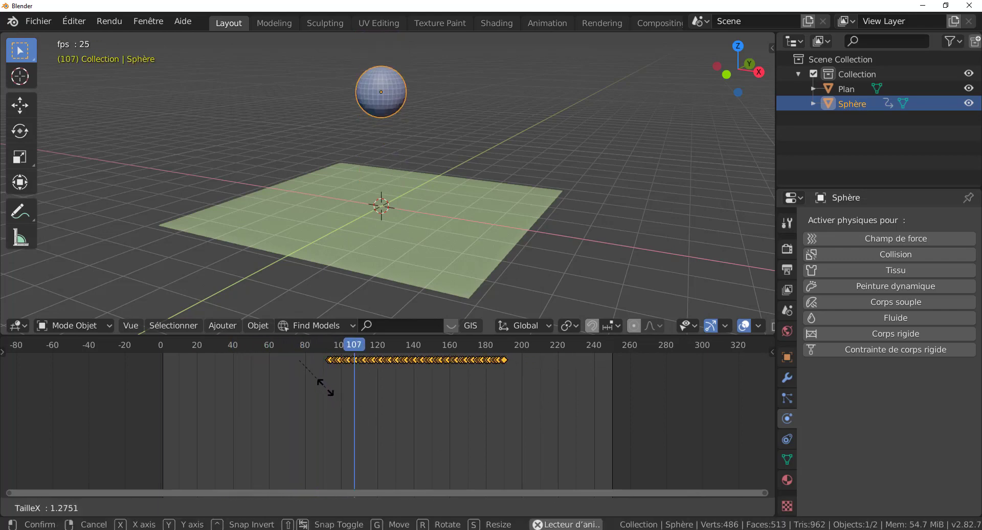
key(Escape)
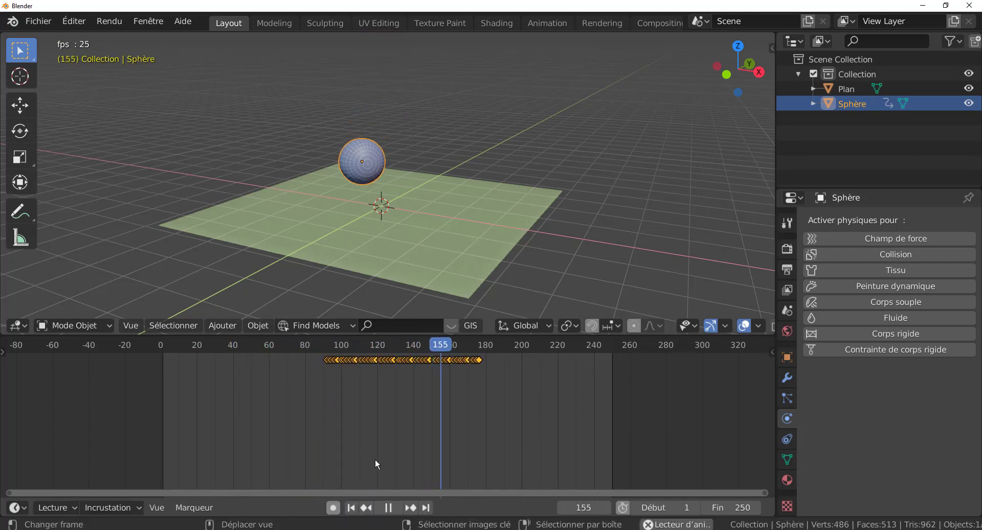
key(s)
click(379, 442)
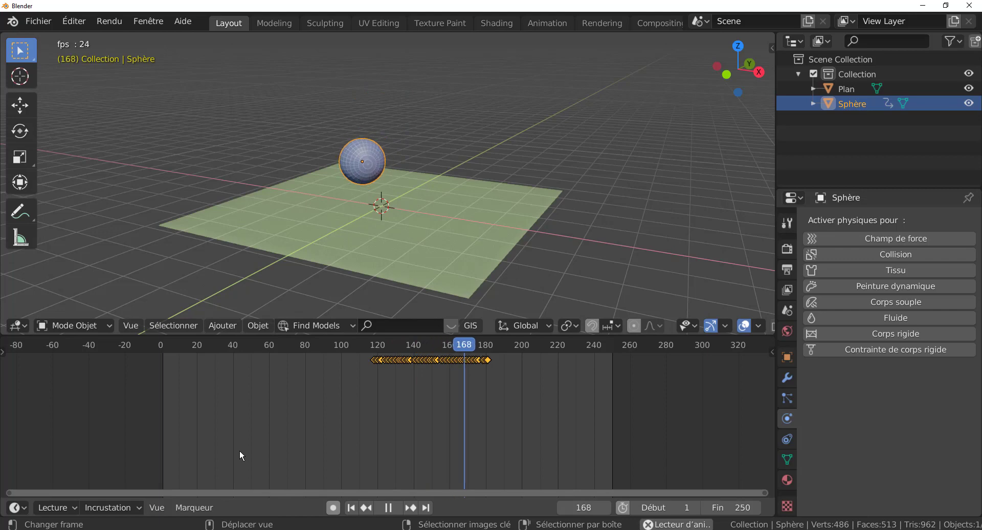
Step: Move the keys earlier and squeeze them into roughly frames 80–117
key(g)
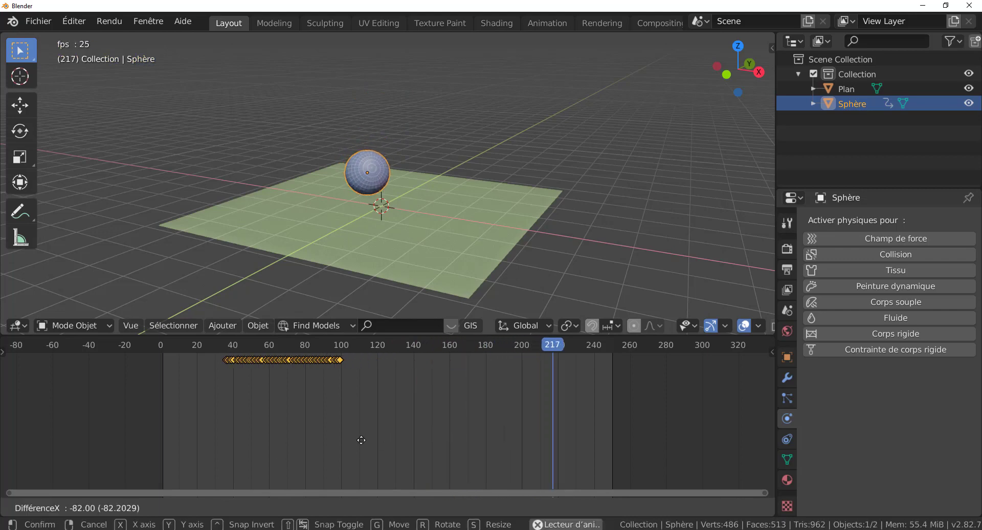
click(359, 447)
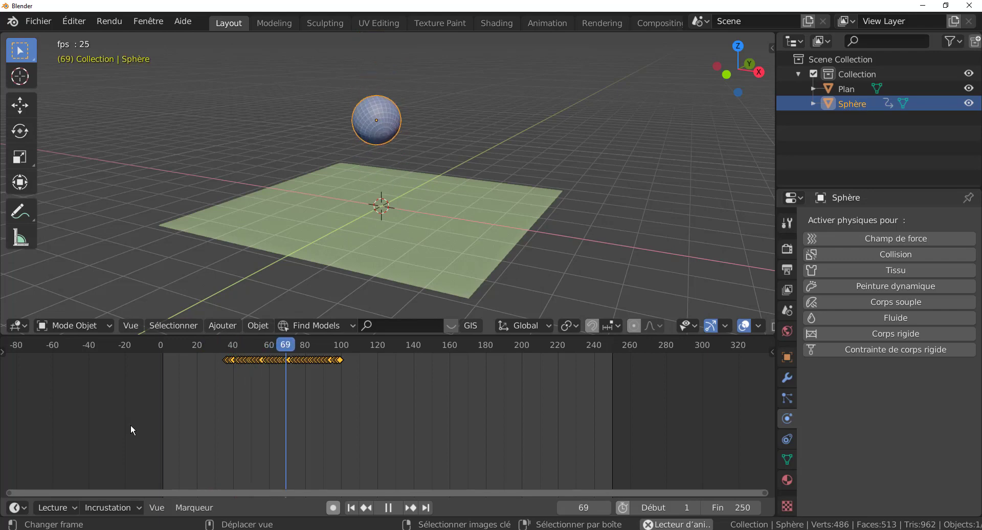
key(s)
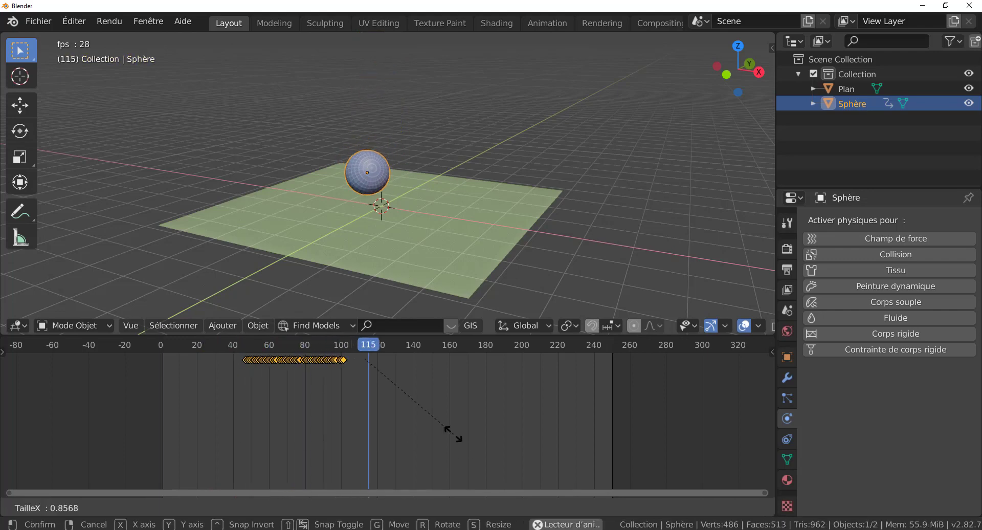
click(401, 411)
click(305, 398)
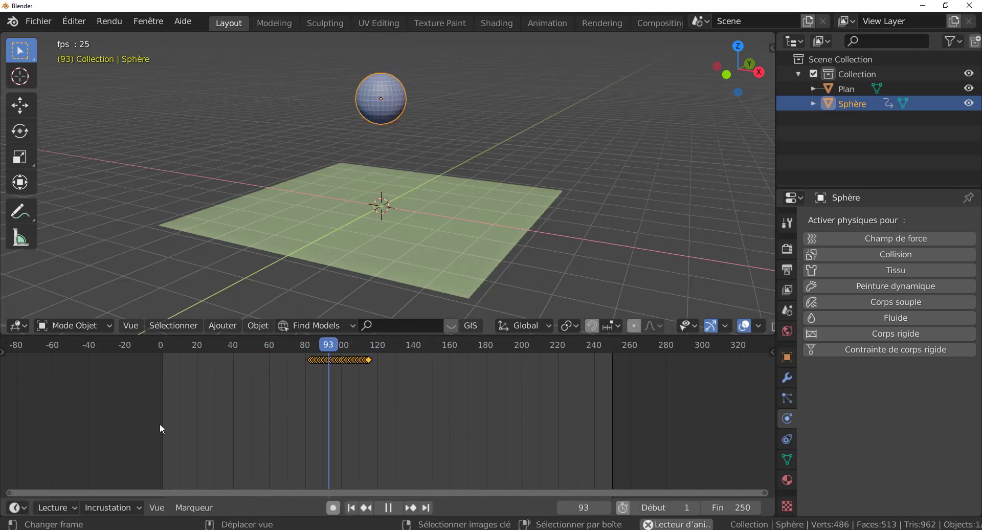
click(305, 401)
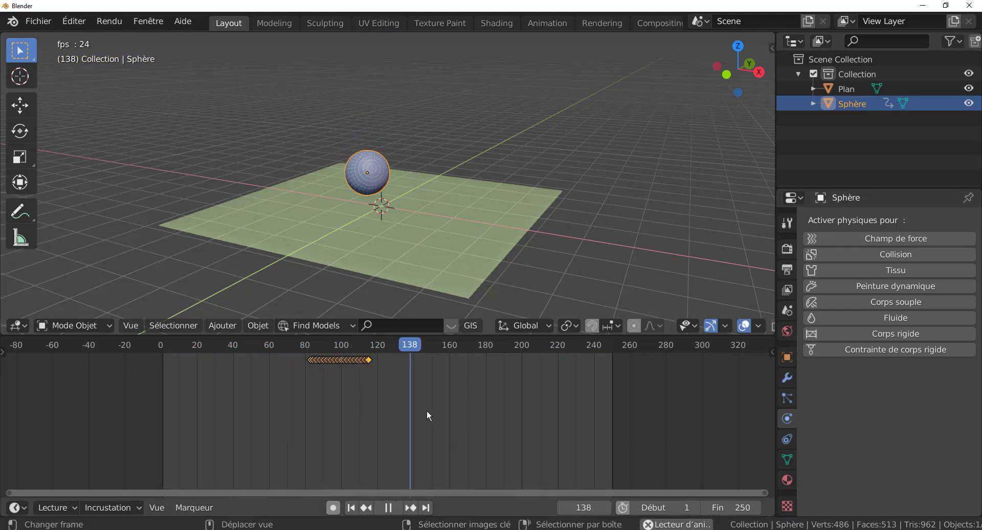
Step: Stretch the sphere's keyframes out in time with several rescales
key(s)
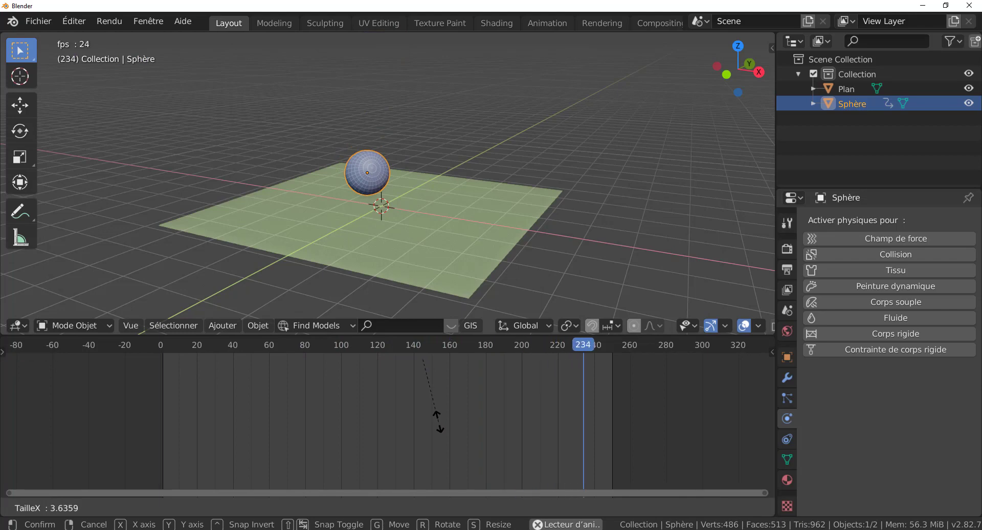
click(438, 415)
scroll(440, 422, down, 1)
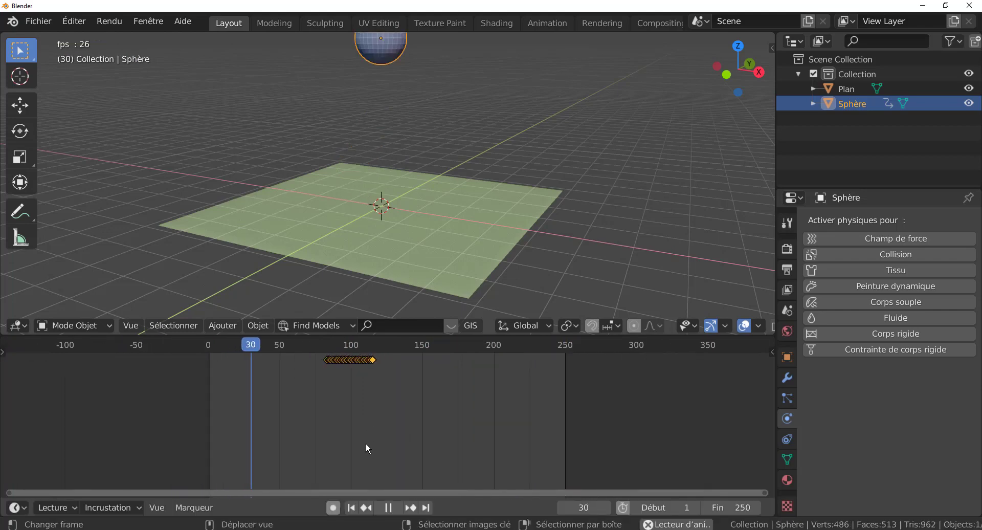
scroll(366, 443, down, 1)
key(s)
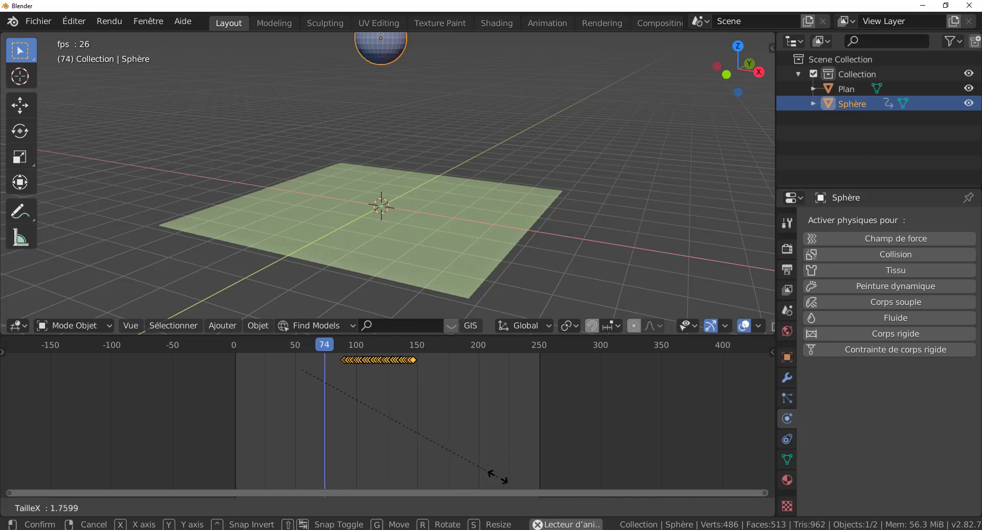
click(444, 455)
key(s)
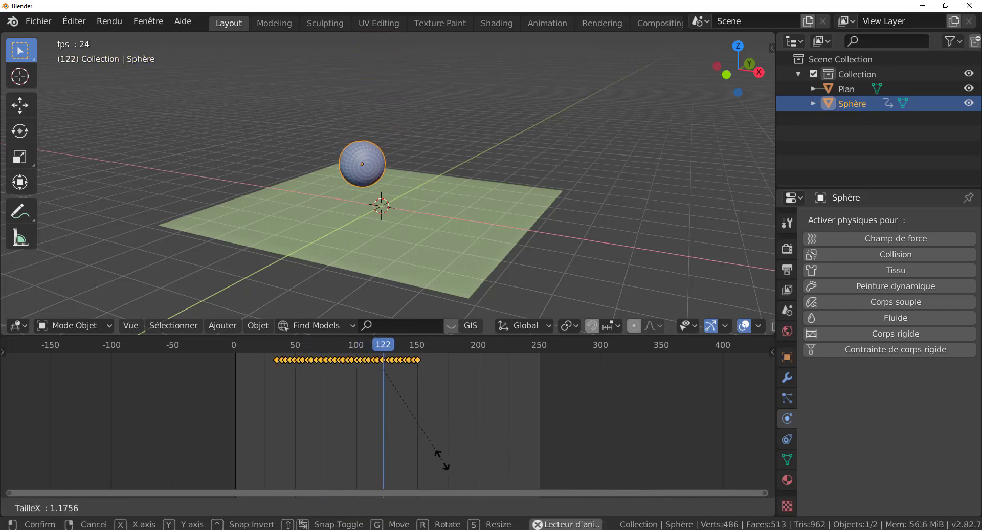
click(505, 471)
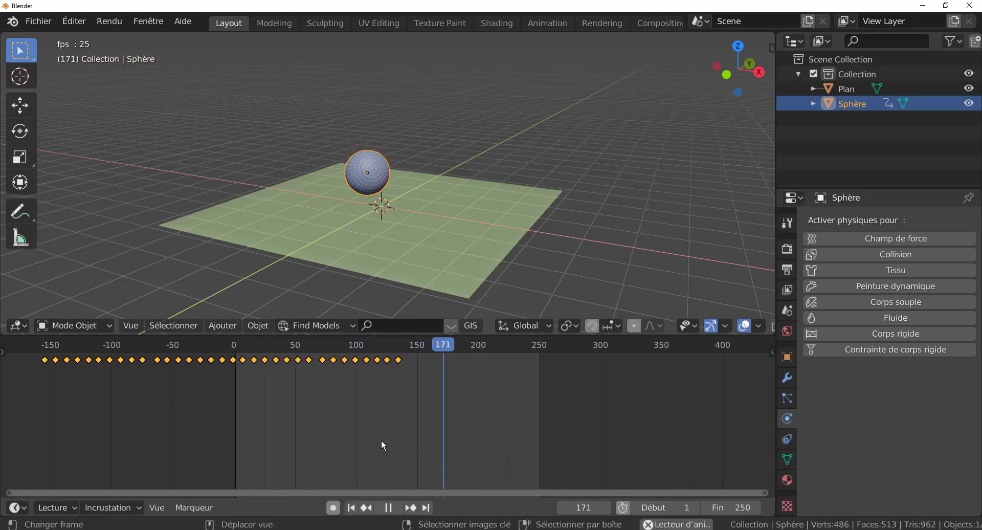
Step: Shift and respace the keys, ending with a 17-frame move later to span about 0–395
key(g)
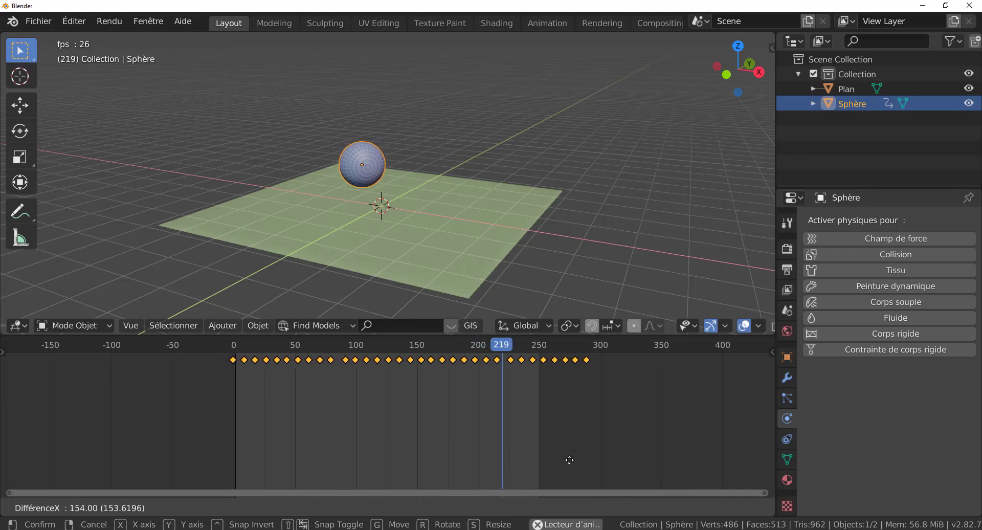
click(560, 457)
key(s)
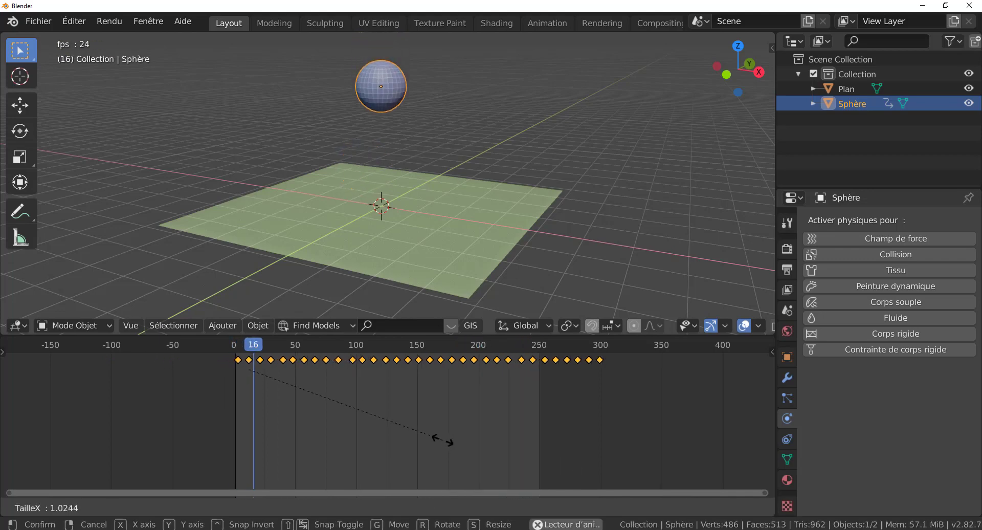
click(493, 455)
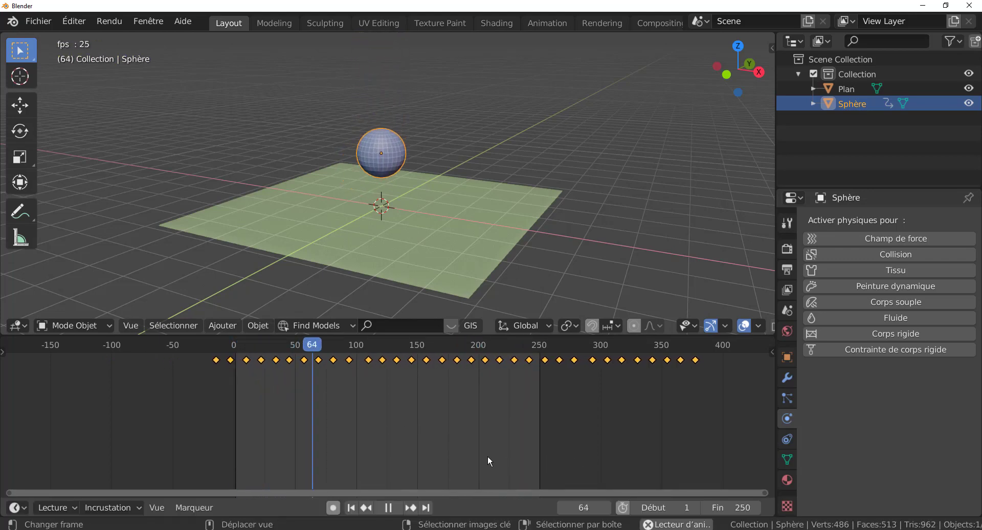
key(g)
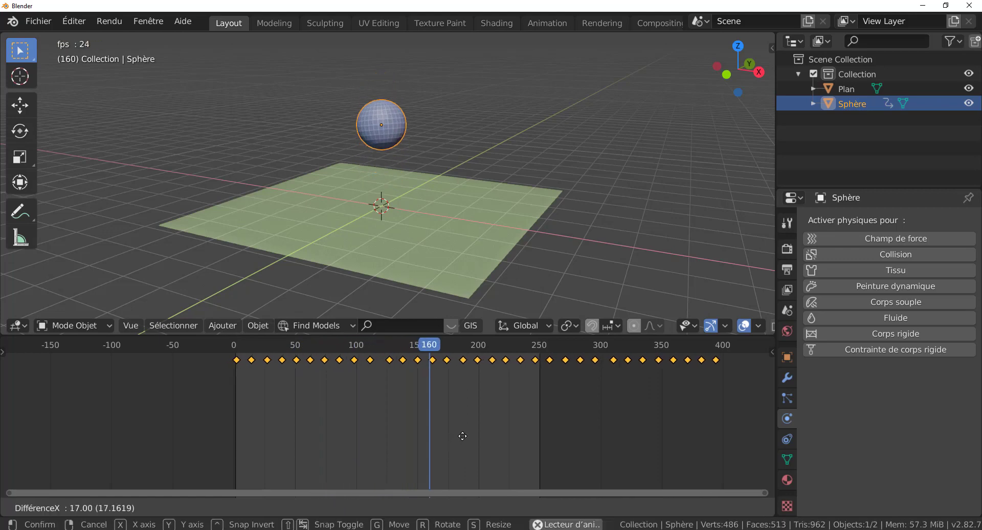
click(460, 434)
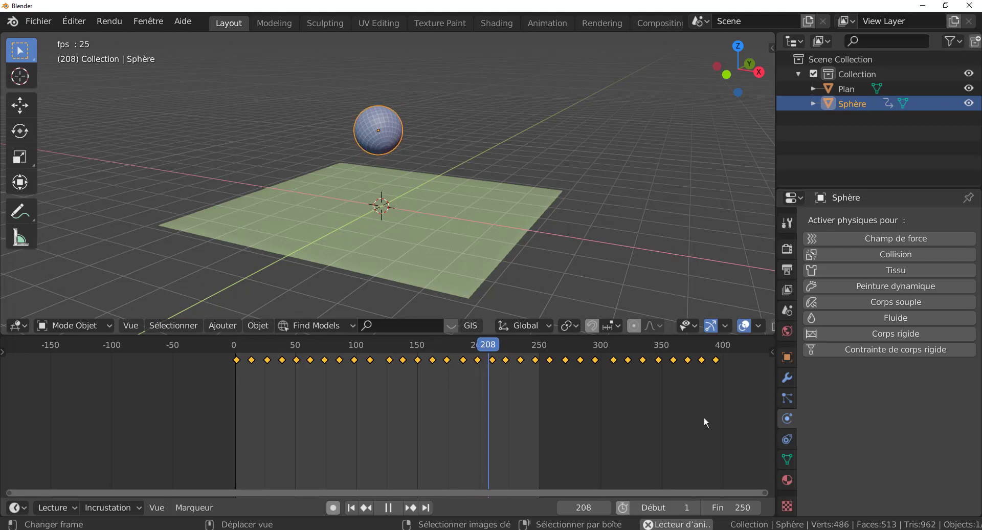
Step: Change the Fin end frame from 250 to 395 by entering 400 and stepping it down
click(731, 507)
text(400)
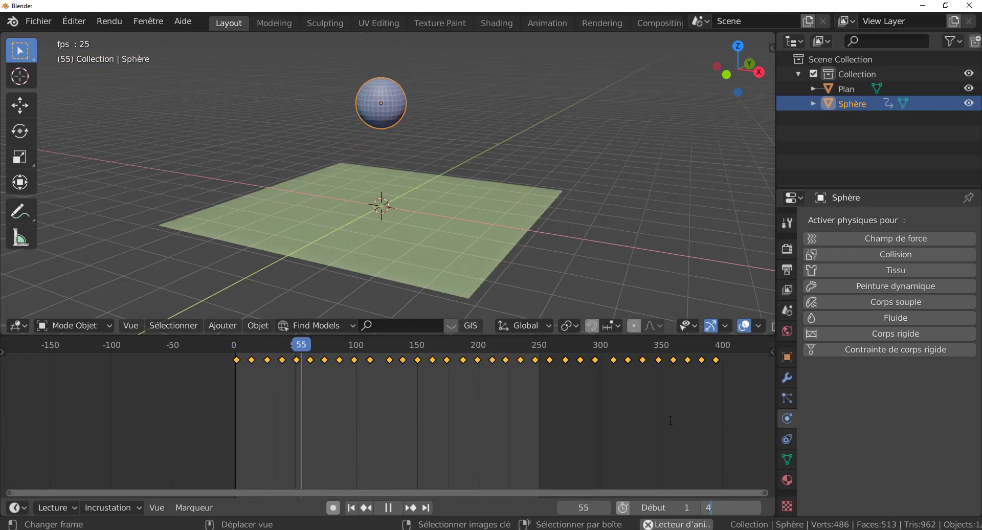
key(Return)
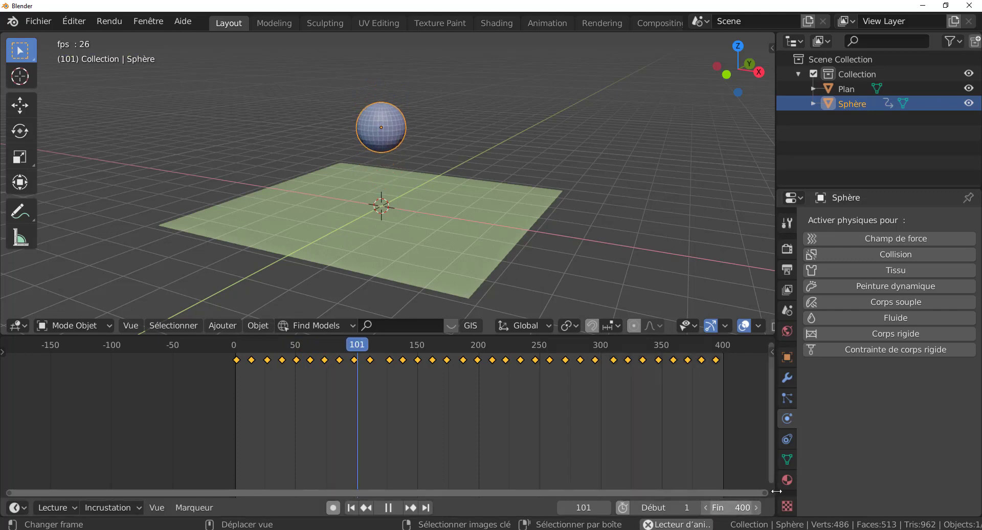
click(705, 507)
click(705, 507)
click(705, 507)
click(705, 508)
click(705, 507)
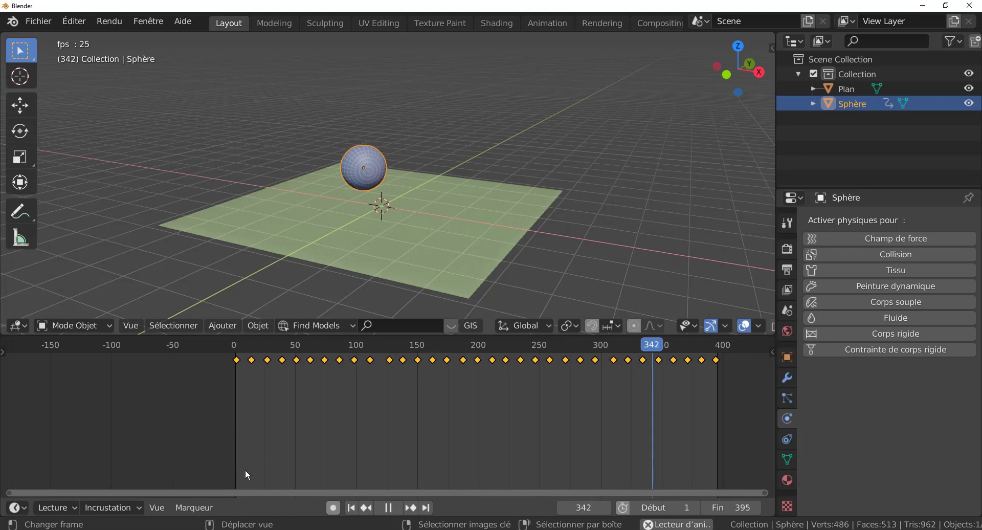
Step: Expand Adaptation du temps in Output properties, showing Ancien 100 and Nouveau 100
click(221, 324)
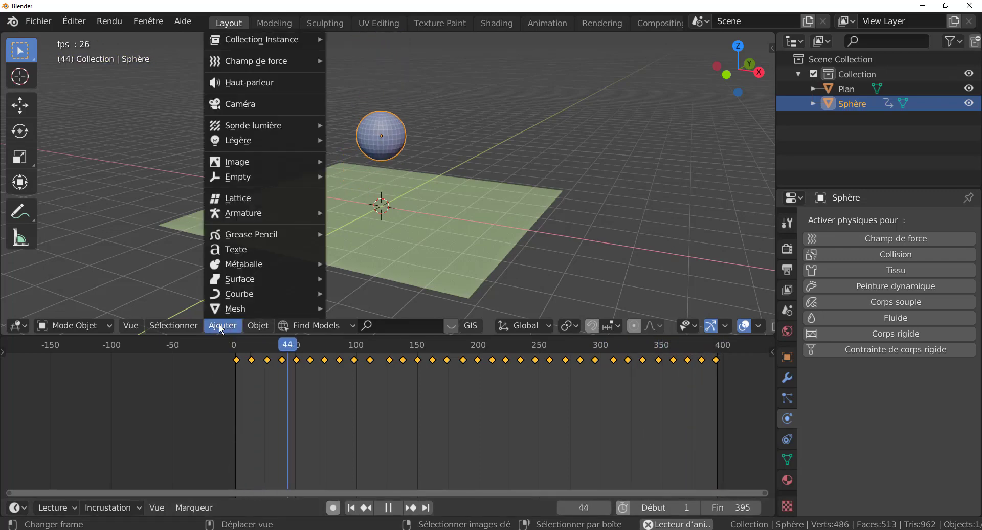
click(789, 269)
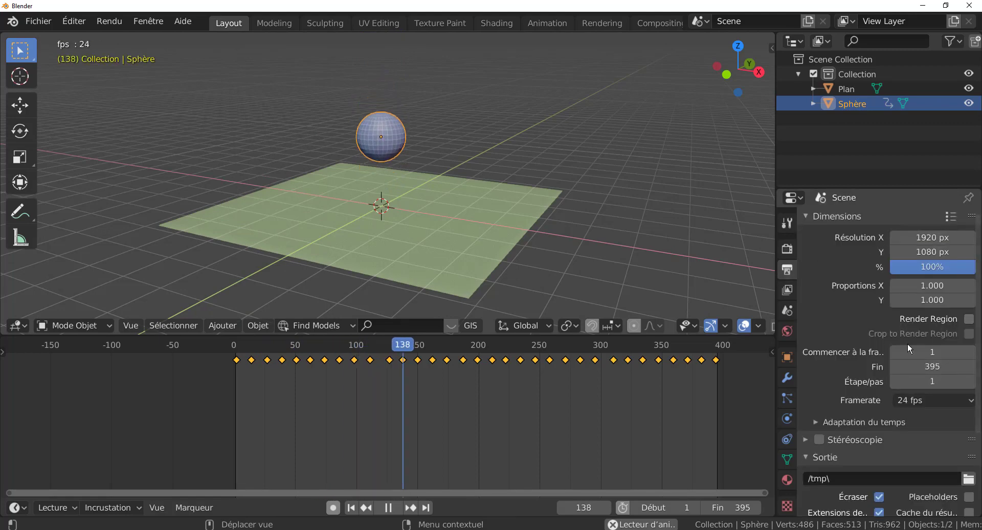
click(818, 421)
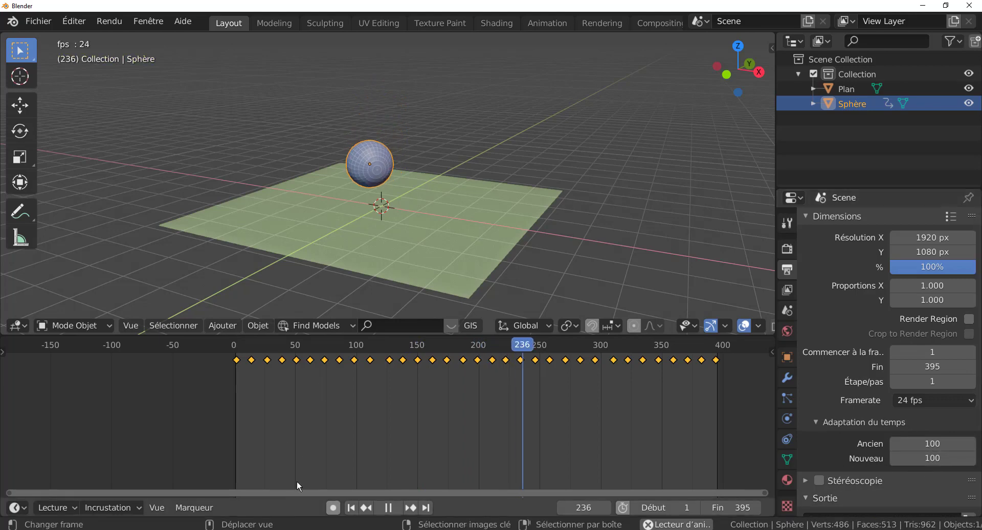
click(207, 326)
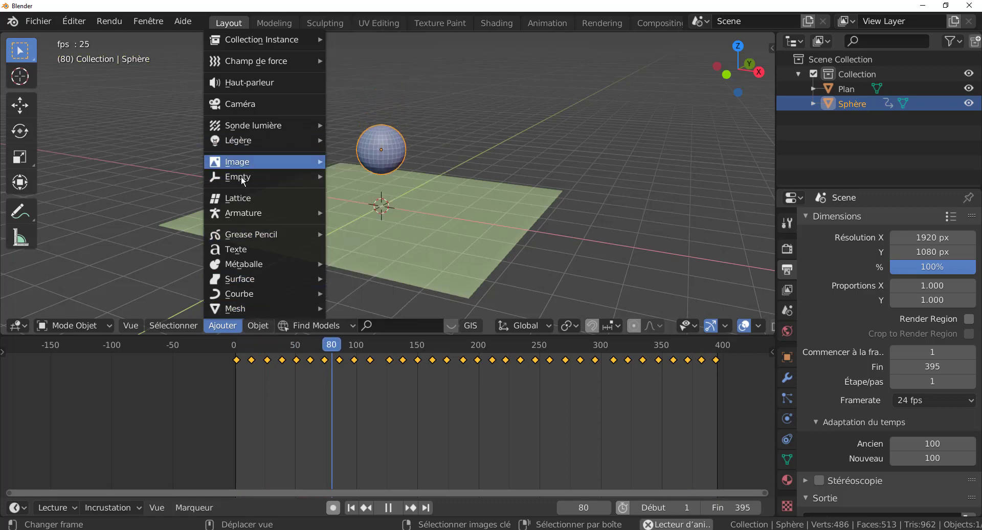
Step: Add a camera and toggle Numpad 0 to view the plane and sphere through it
click(233, 103)
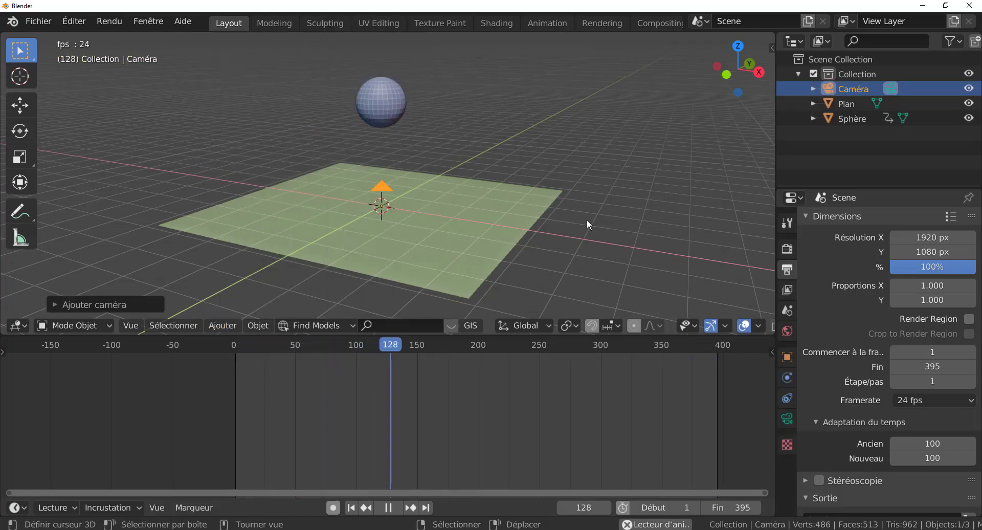
key(KP_0)
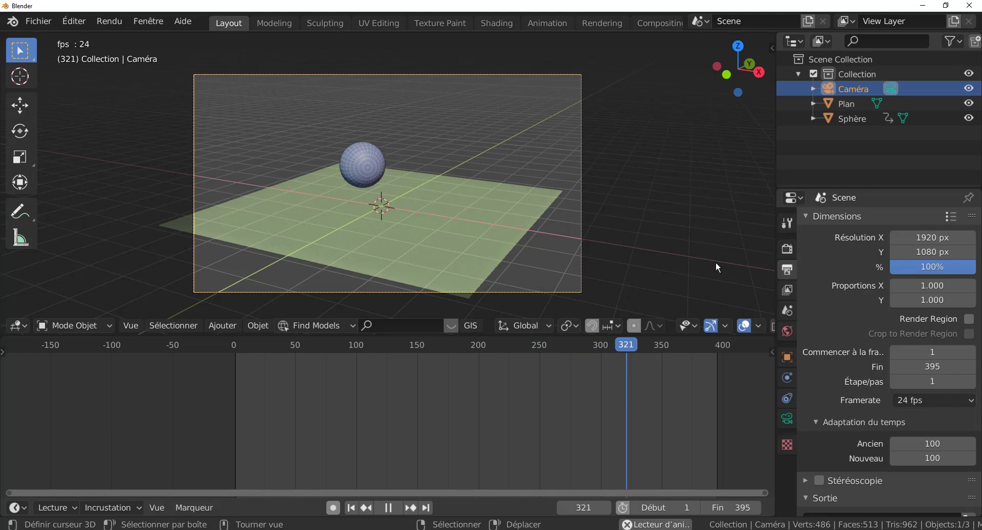
key(KP_0)
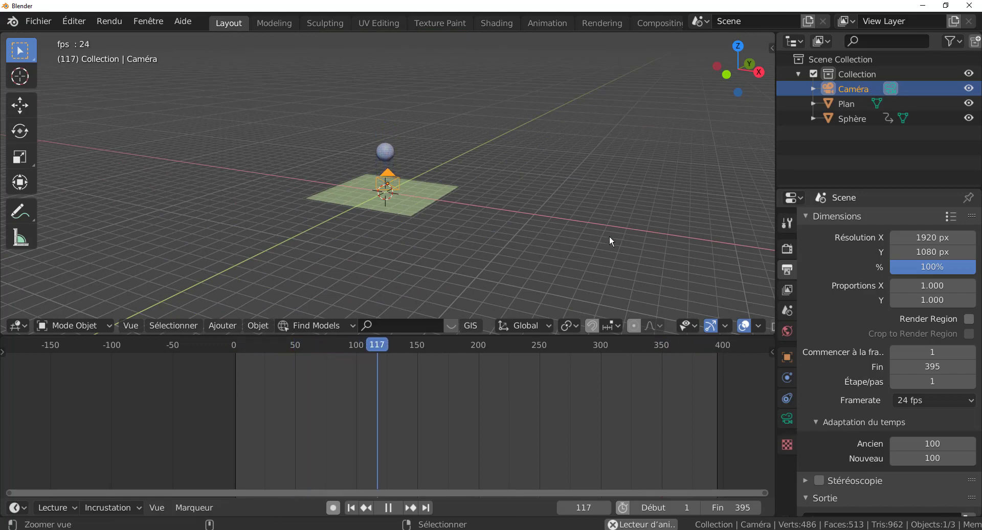
key(KP_0)
key(KP_0)
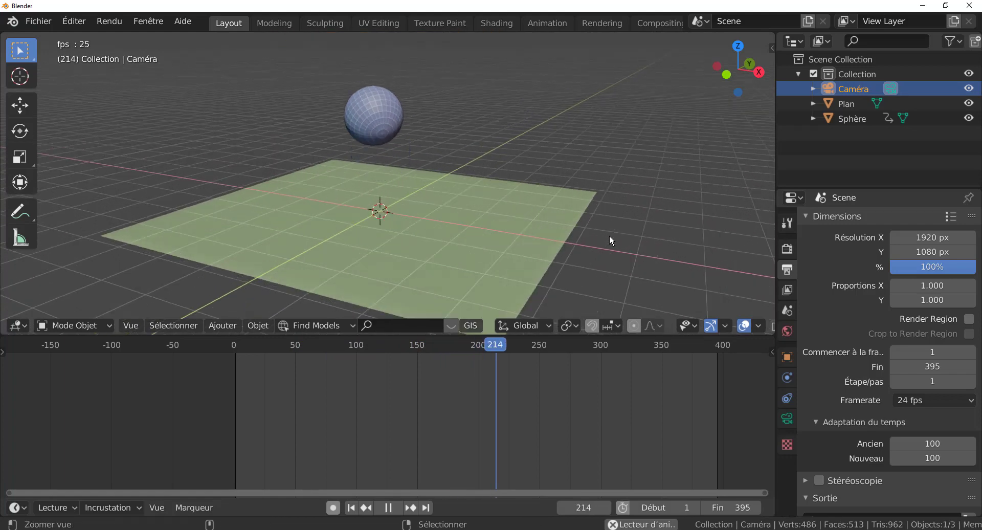
key(KP_0)
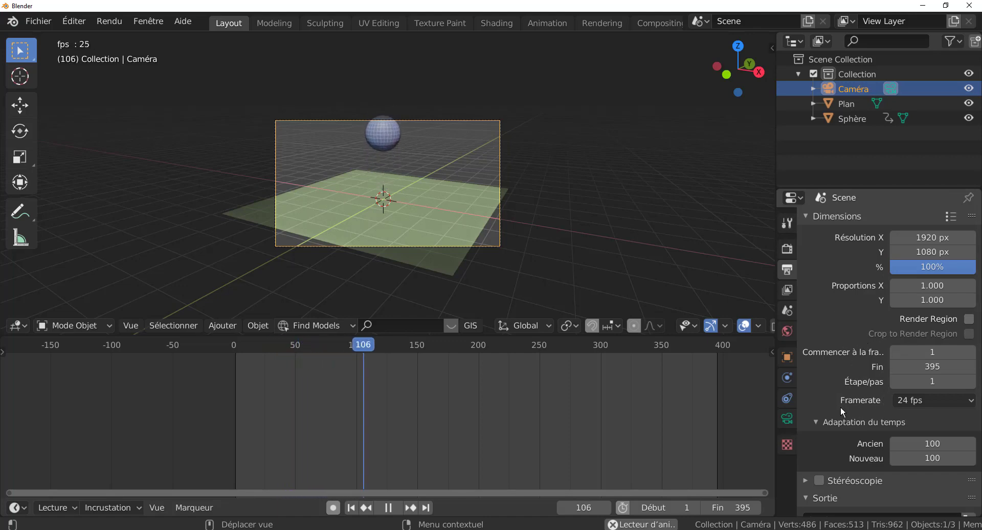
Step: Lower the Nouveau time remapping value to 19, keeping Ancien at 100, and restart playback
click(816, 422)
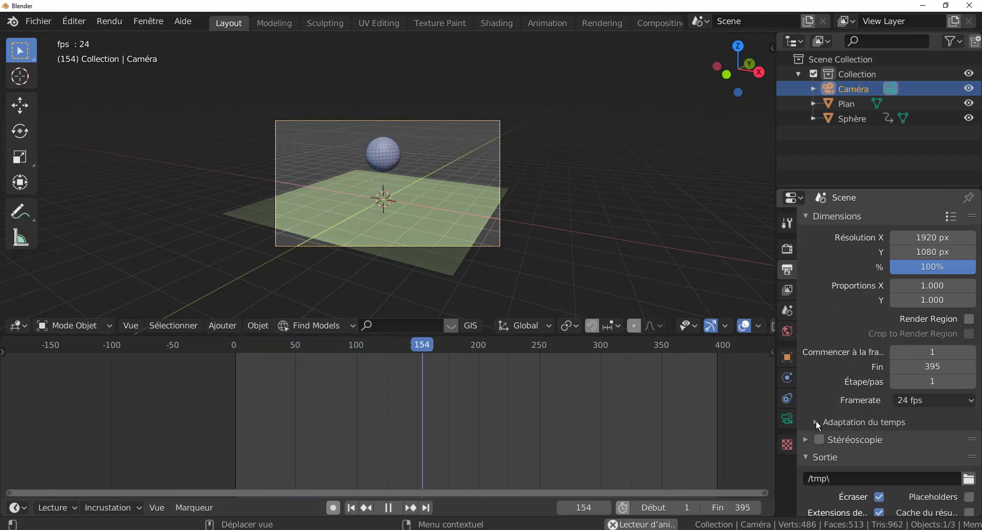
click(816, 422)
scroll(817, 422, down, 4)
scroll(816, 424, down, 3)
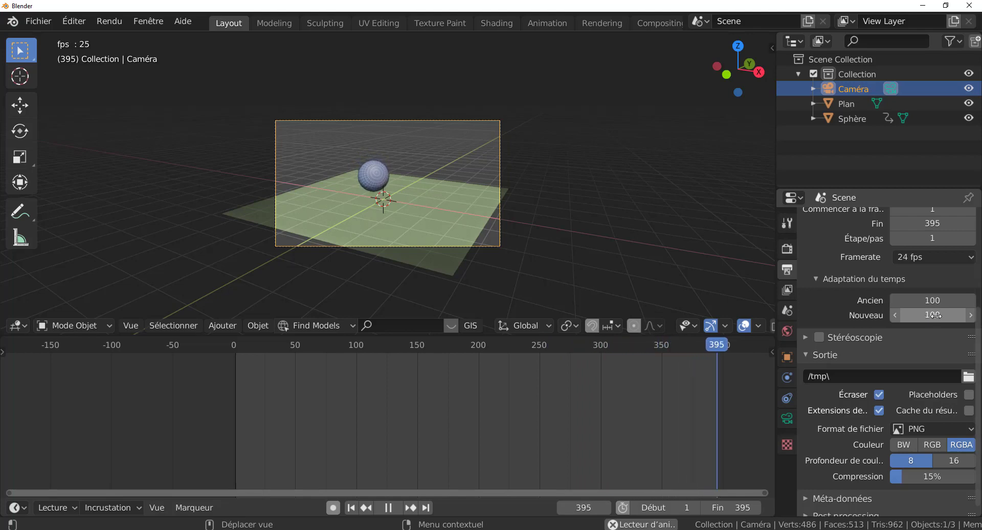
drag(936, 315, 908, 321)
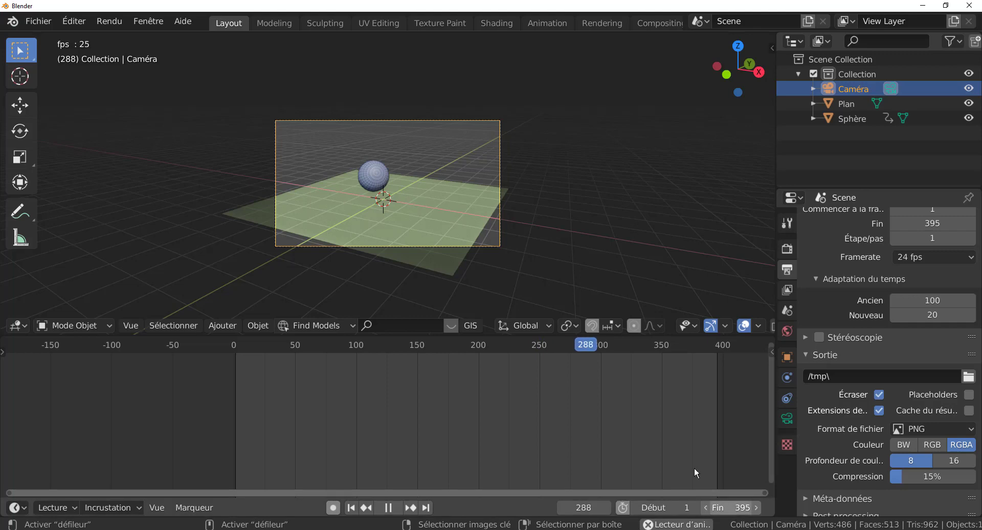
key(shift+Left)
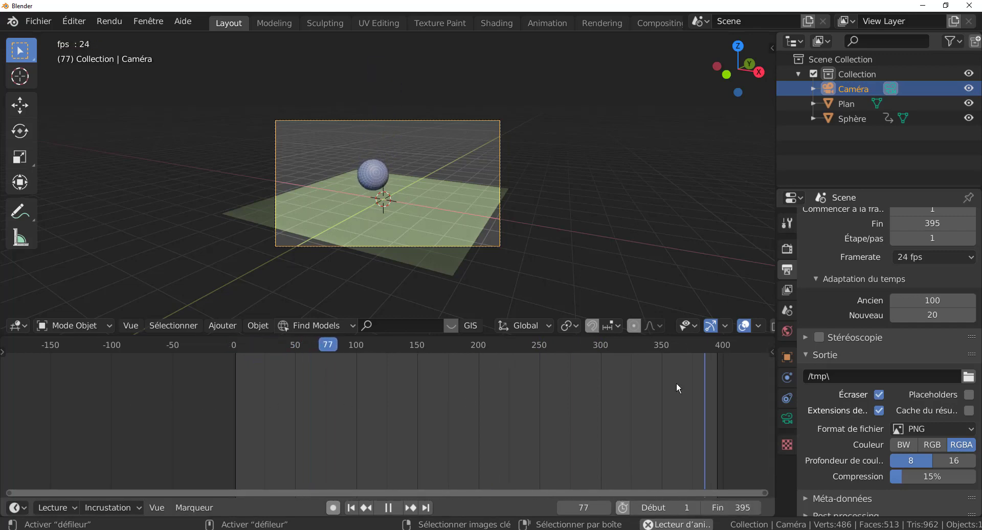
click(896, 314)
text(10)
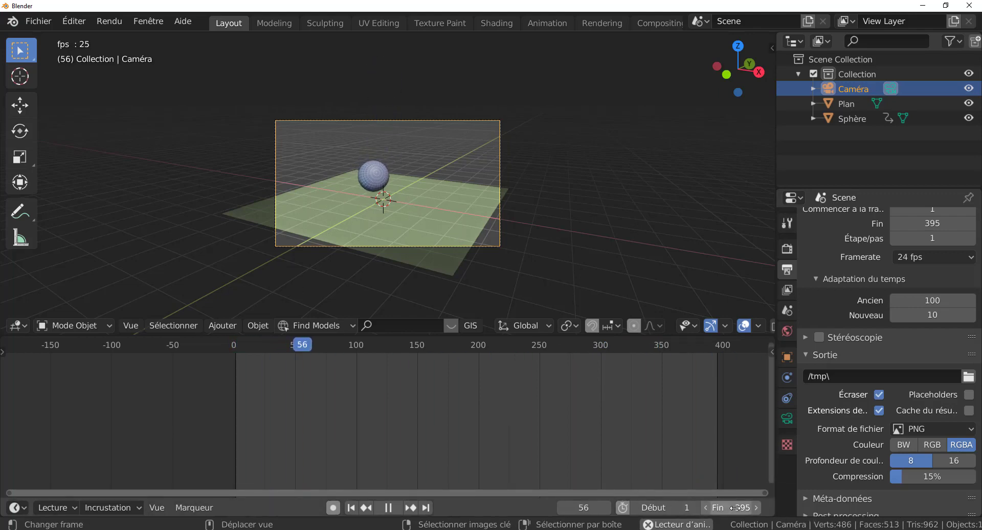
Step: Cut the scene's end frame to 42 and fit the camera frame to the viewport
drag(735, 508, 682, 507)
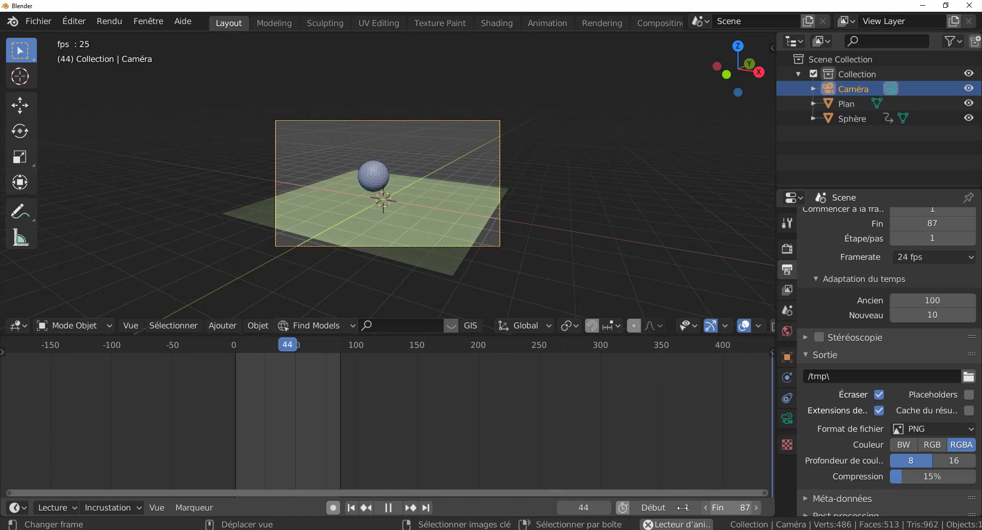
click(706, 507)
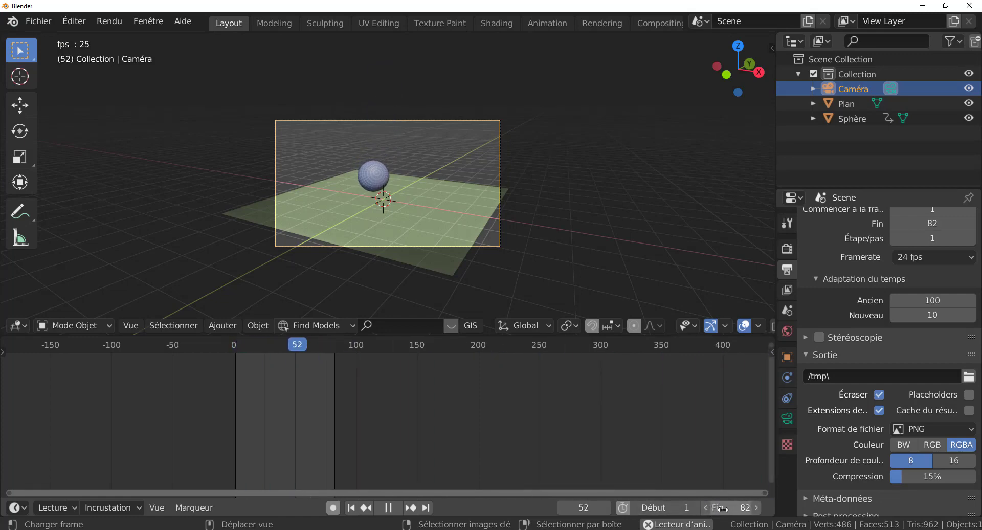
drag(721, 509, 718, 508)
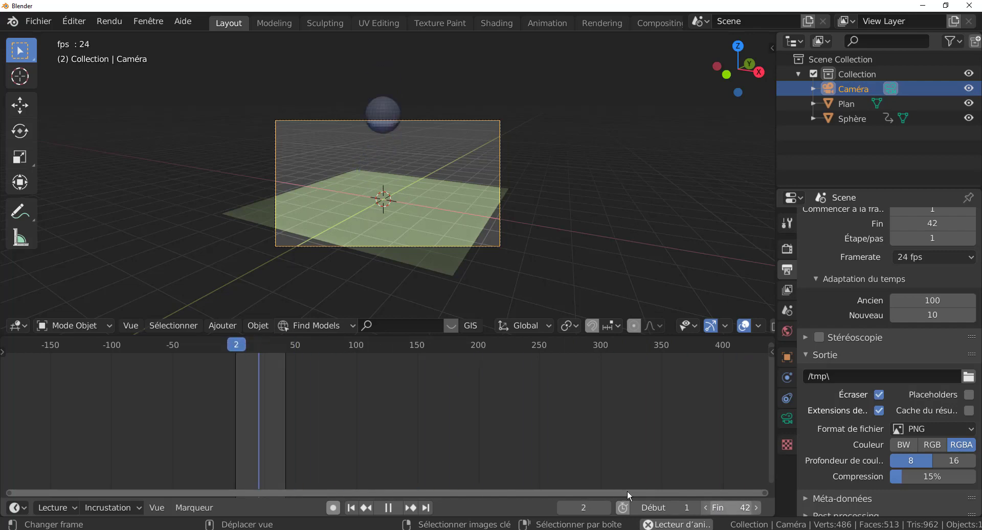
key(Home)
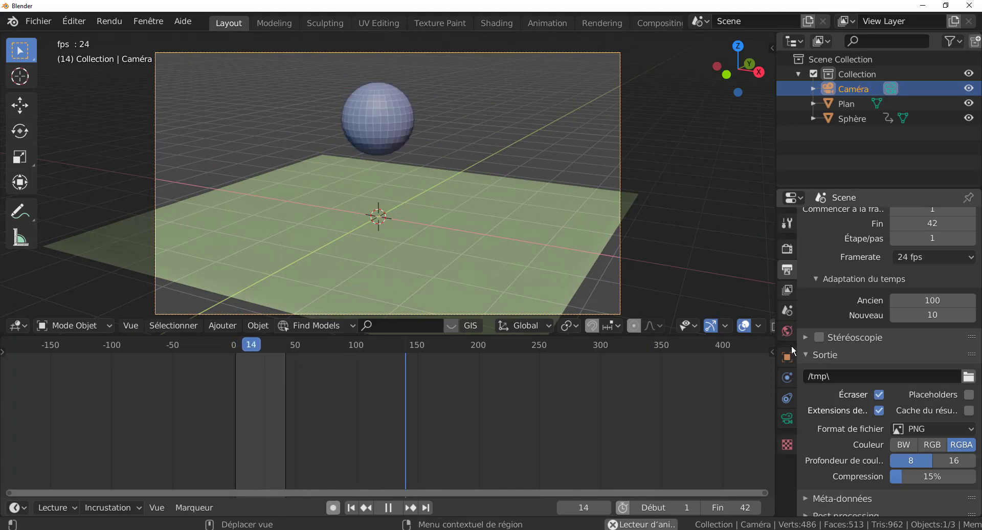
Step: Set time remapping to Nouveau 100 and Ancien 900, then widen the 3D viewport
click(929, 314)
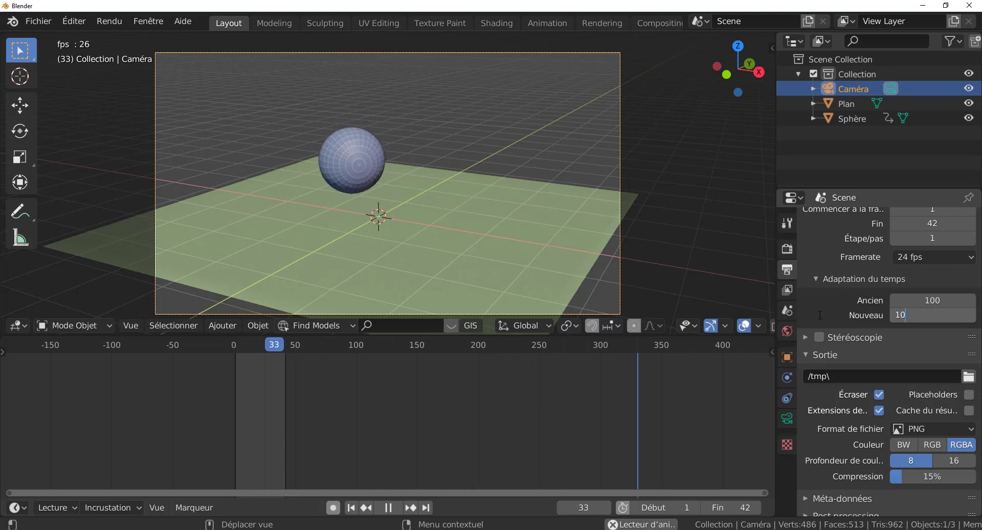
text(0)
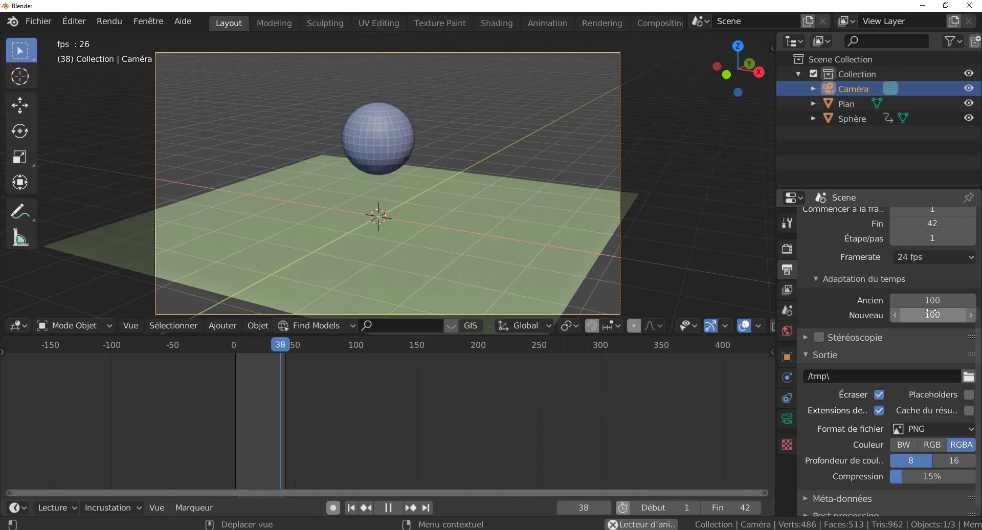
mouse_move(932, 300)
mouse_down()
mouse_move(910, 305)
mouse_move(969, 300)
mouse_move(941, 301)
mouse_up()
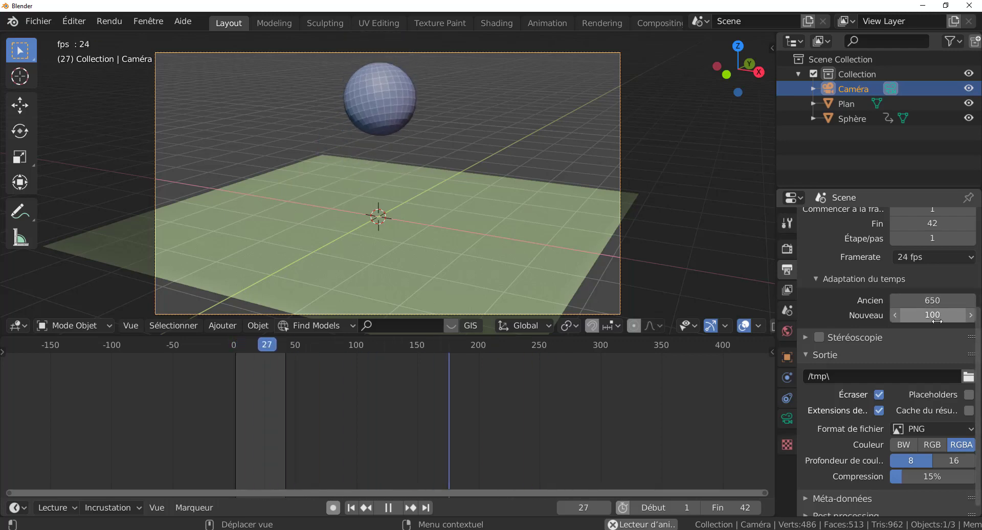
drag(921, 300, 956, 300)
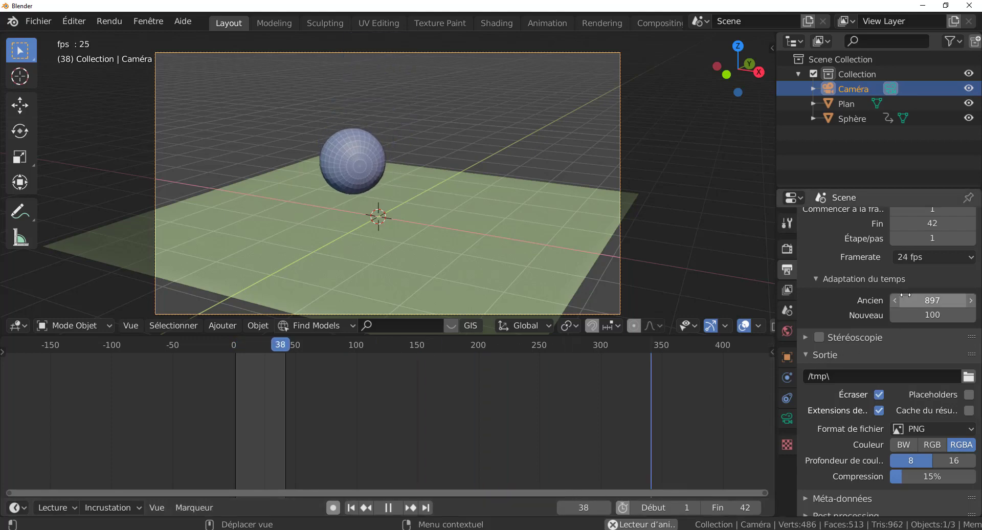
drag(909, 303, 914, 304)
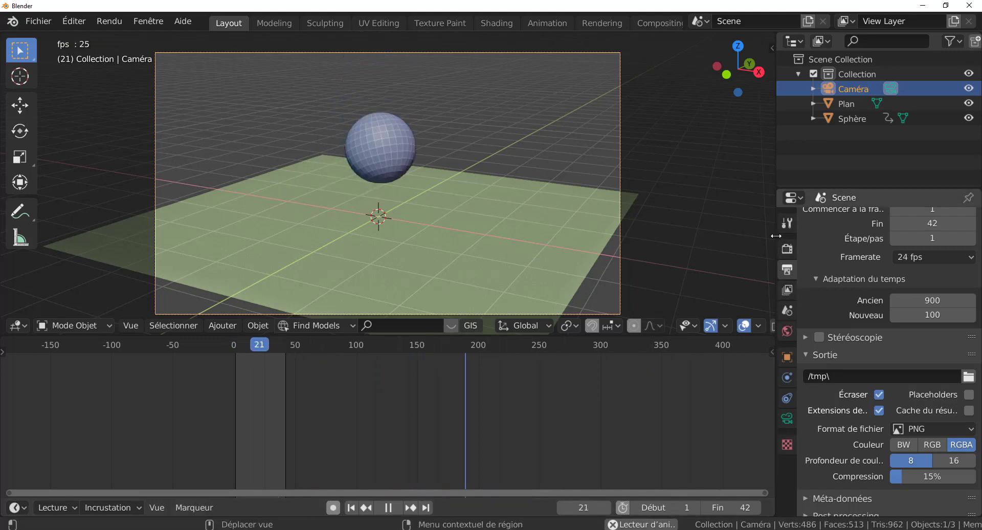
drag(775, 236, 869, 249)
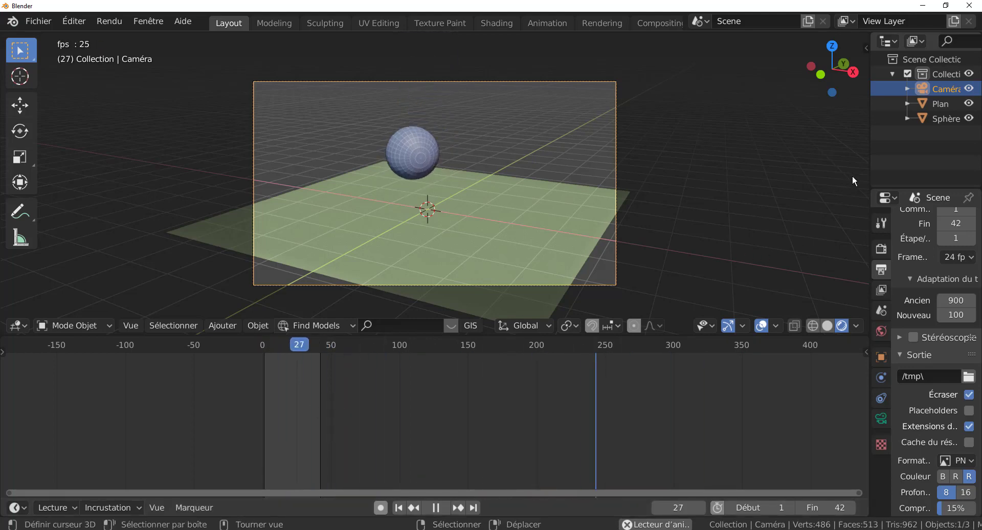
Step: Widen the Properties panel and rename the render output path from /tmp\ to mmmm
drag(869, 162, 797, 162)
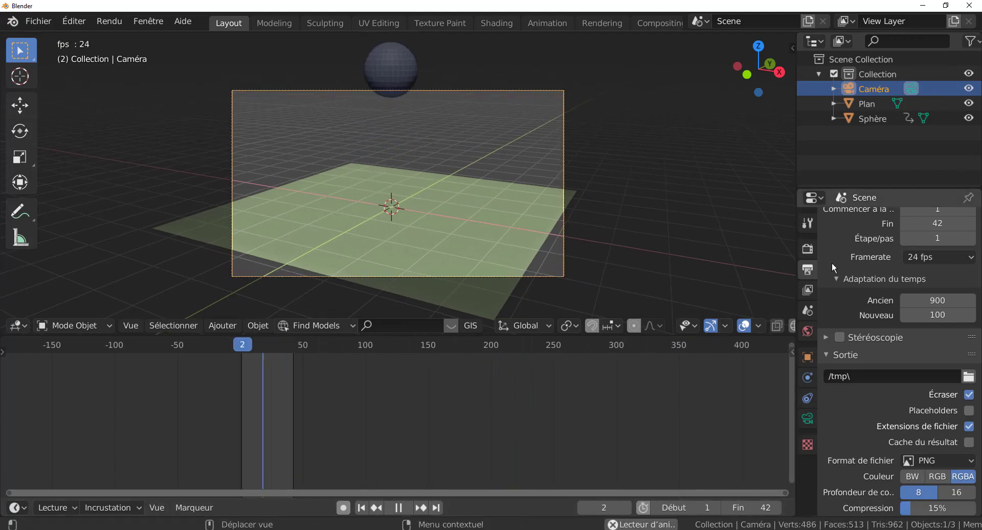
scroll(859, 287, up, 2)
scroll(862, 294, up, 4)
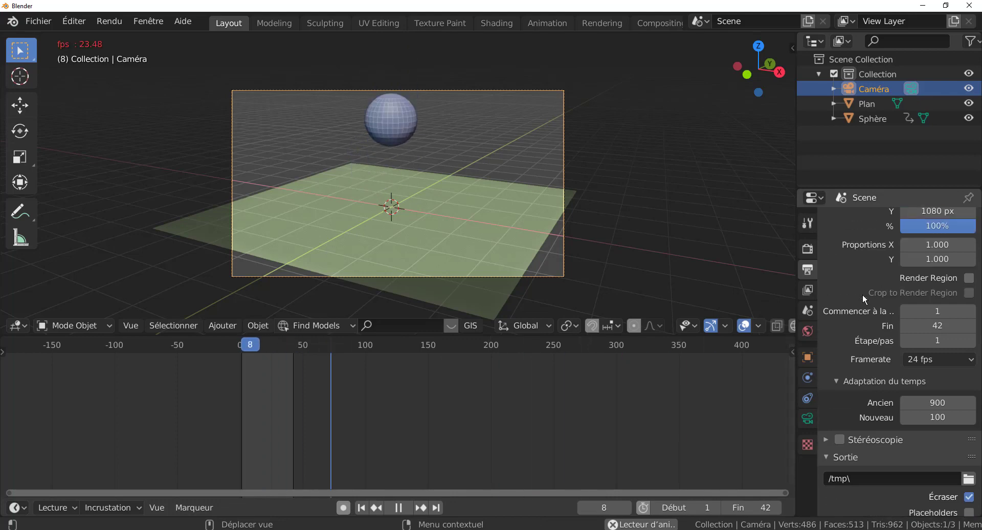
scroll(863, 299, down, 2)
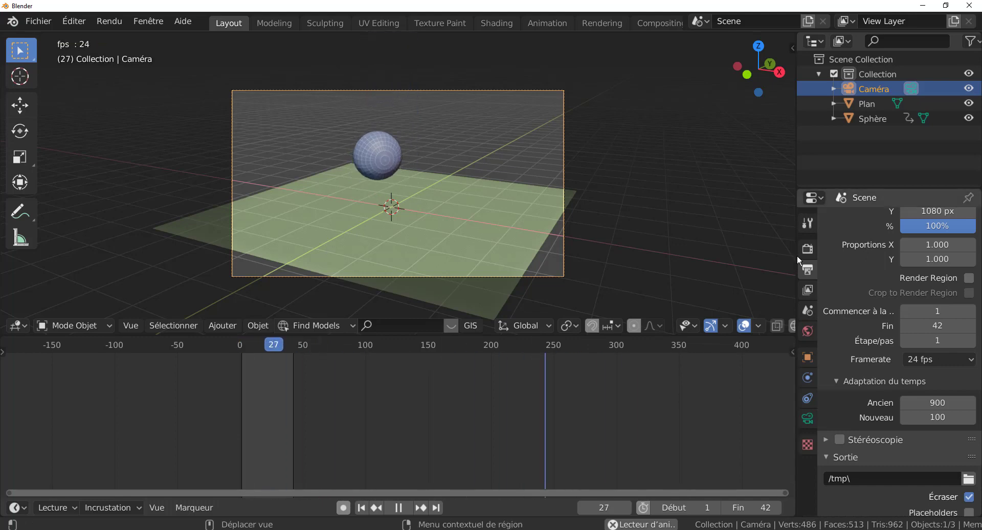
drag(796, 256, 706, 253)
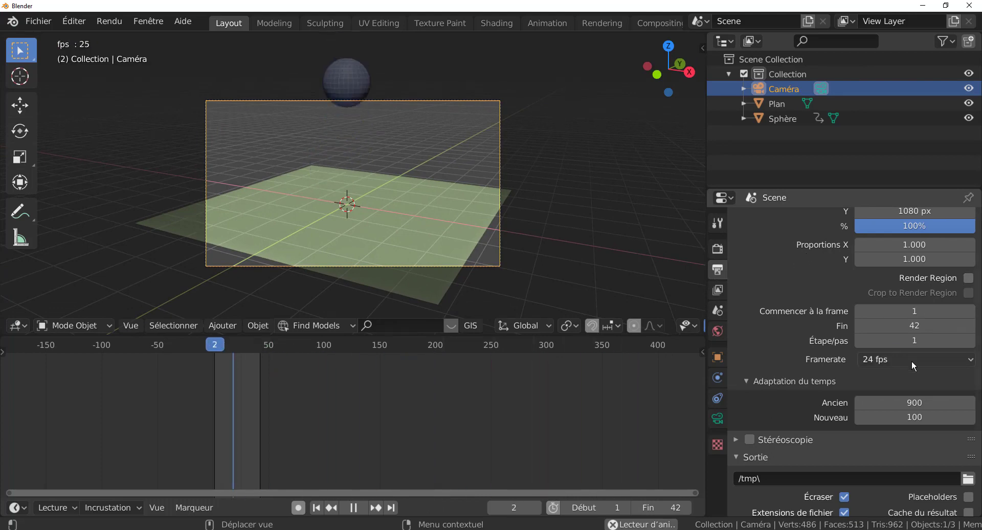
scroll(912, 360, down, 4)
scroll(913, 366, down, 1)
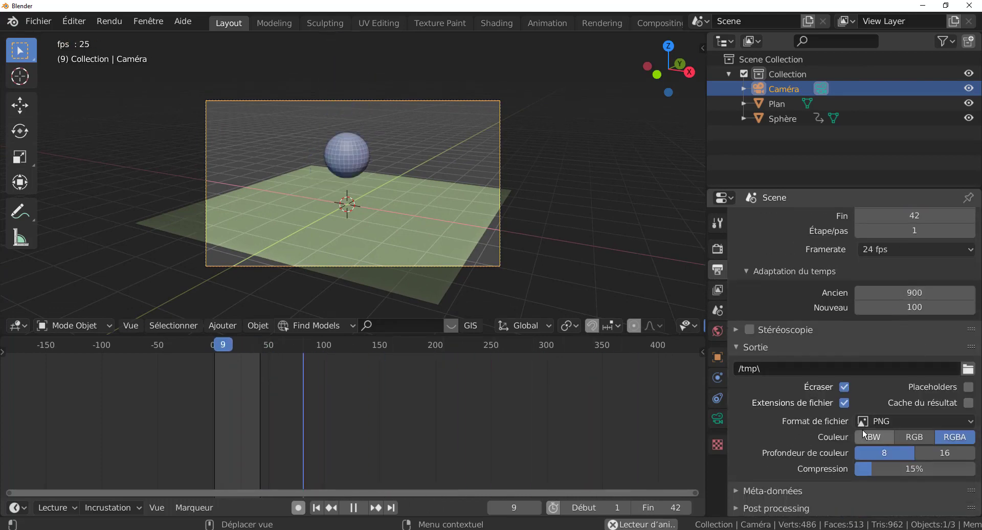
click(778, 368)
text(mmmm)
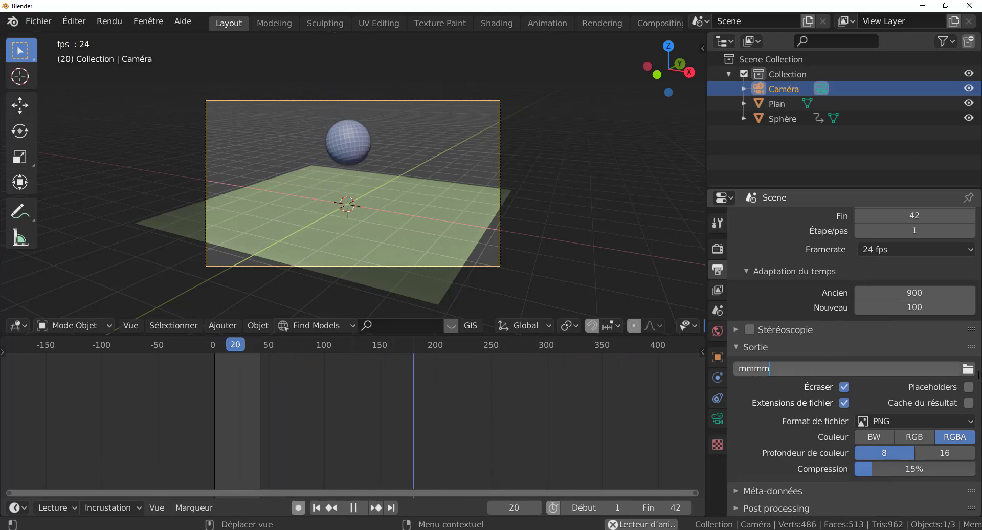
key(Return)
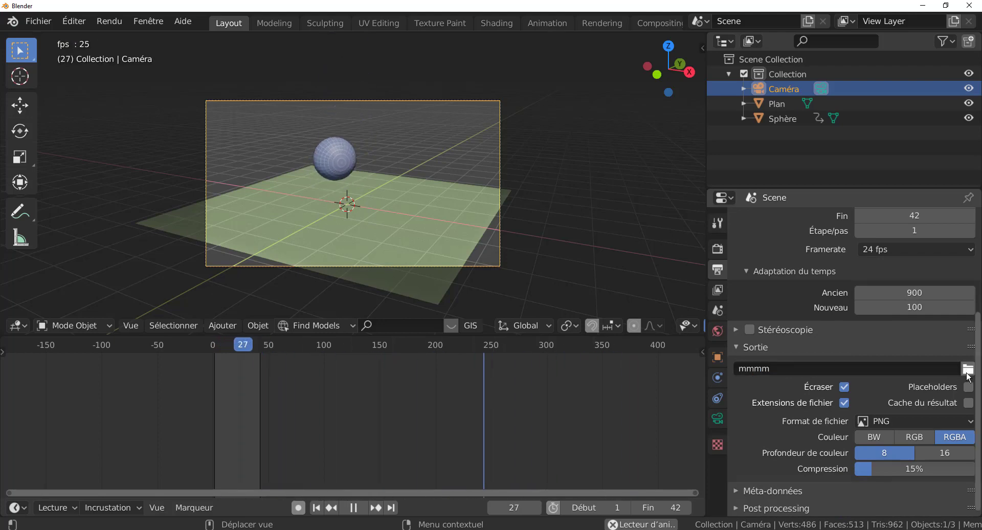
Step: Point the mmmm render output to the Desktop folder through the file browser
click(967, 372)
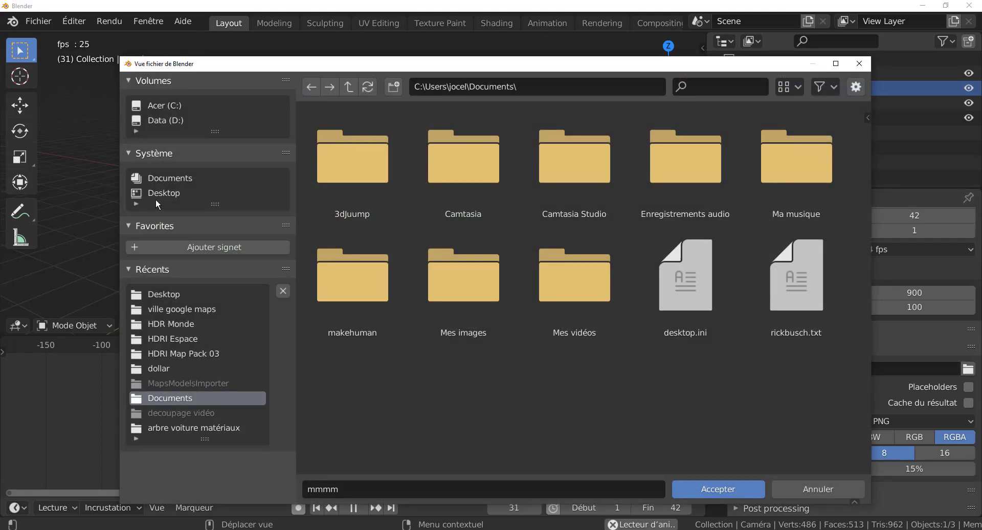
click(158, 193)
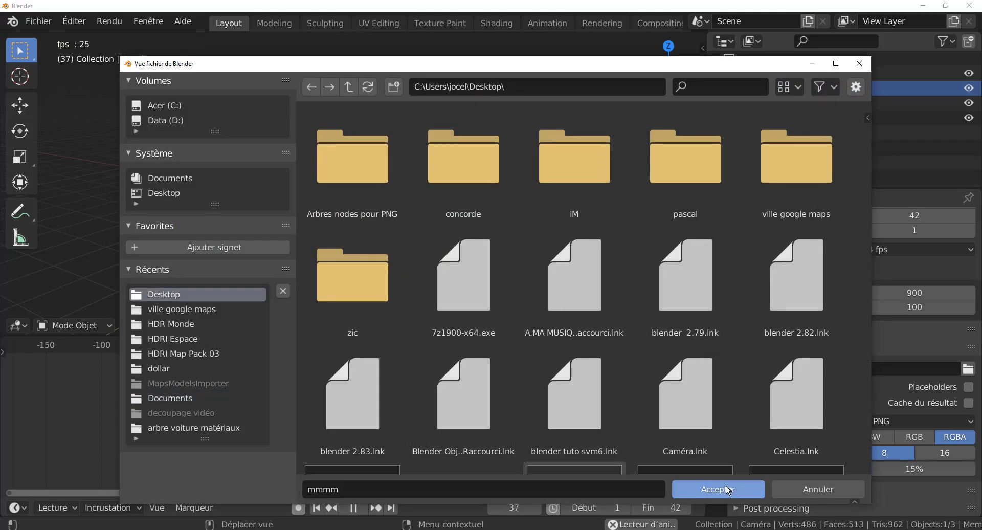
click(718, 489)
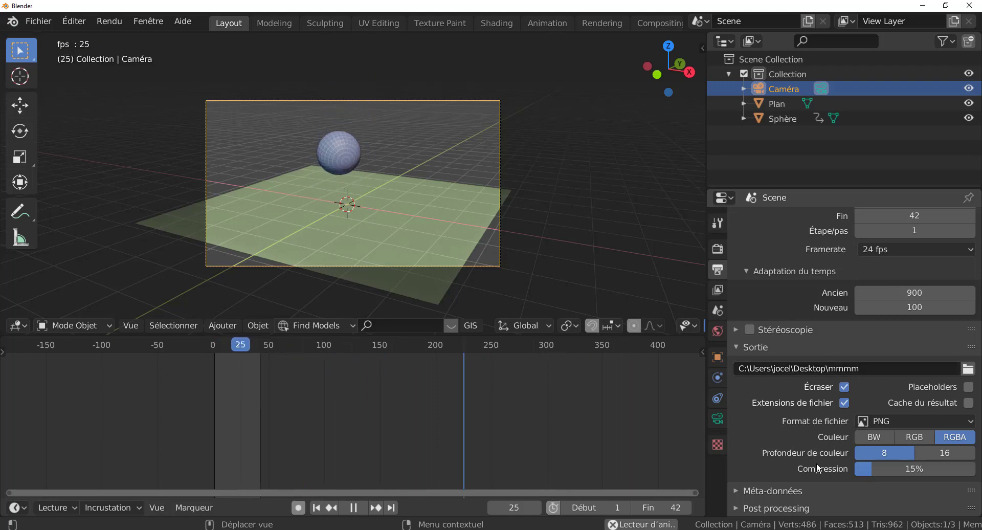
Step: Set the output file format to Vidéo FFmpeg and expand its Encodage options
click(942, 420)
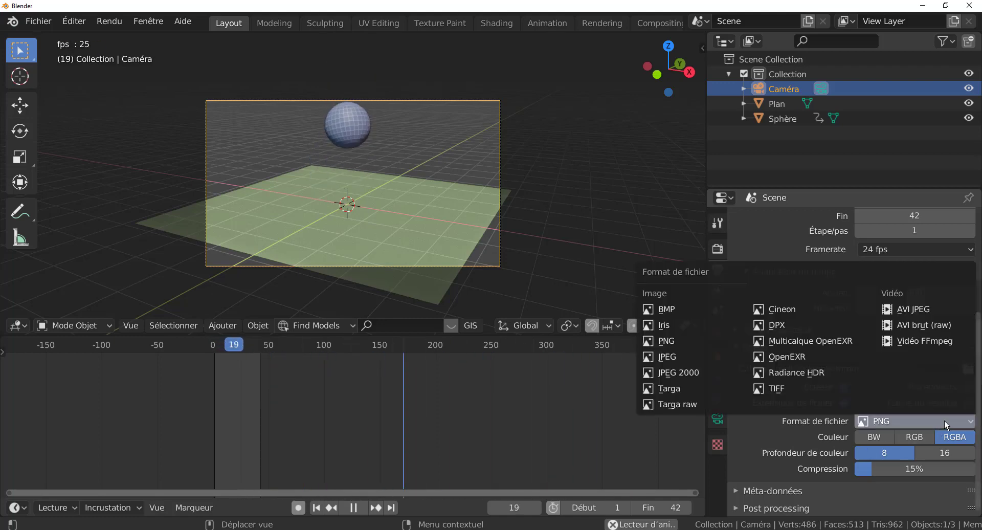
click(932, 338)
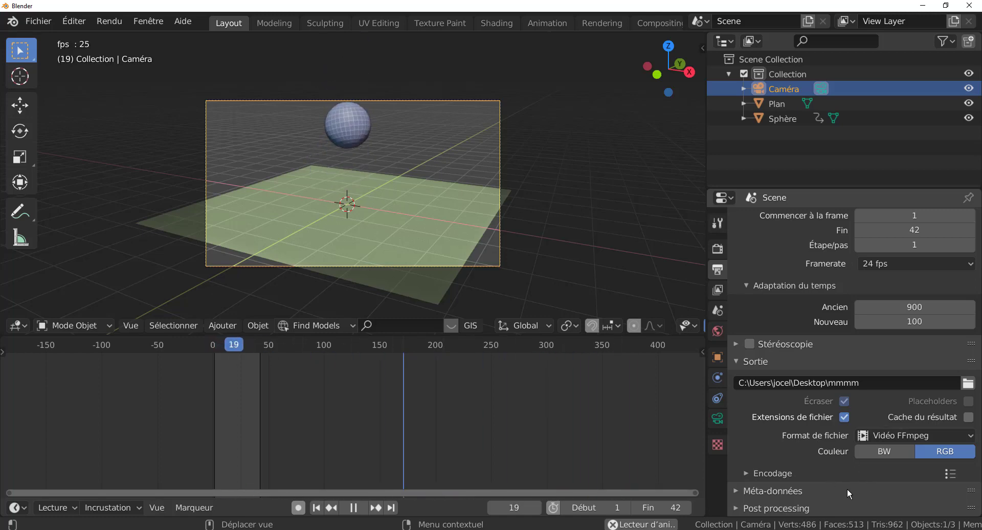
click(774, 473)
scroll(781, 446, down, 4)
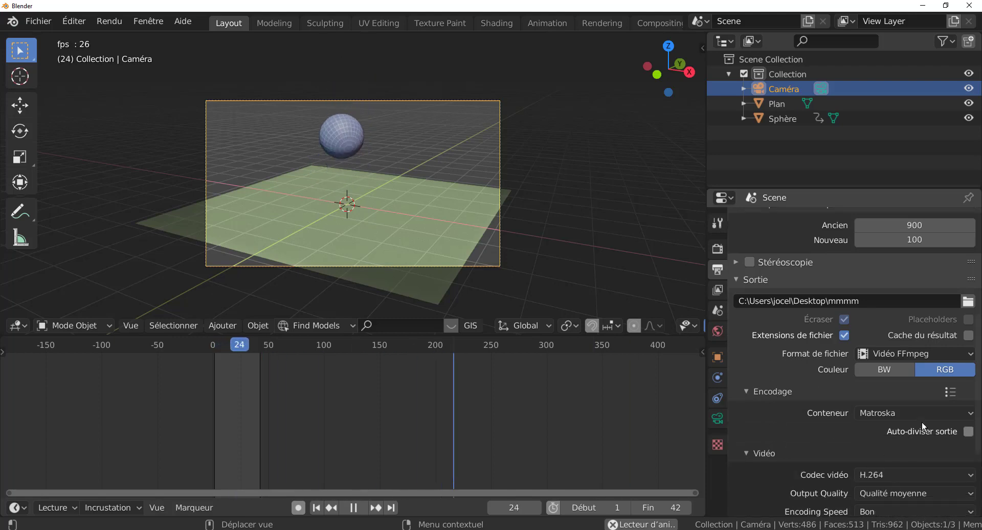
Step: Set the video container to MPEG-4
click(920, 413)
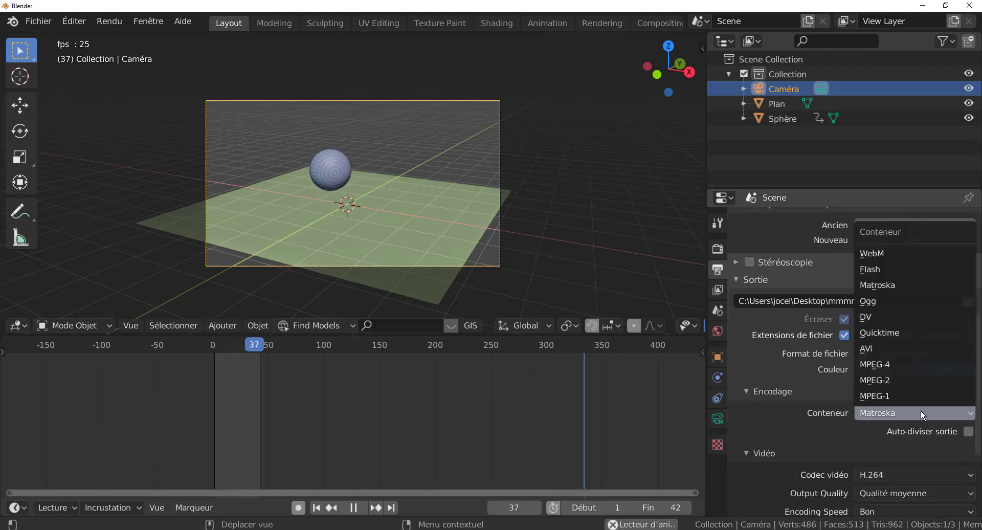
click(908, 363)
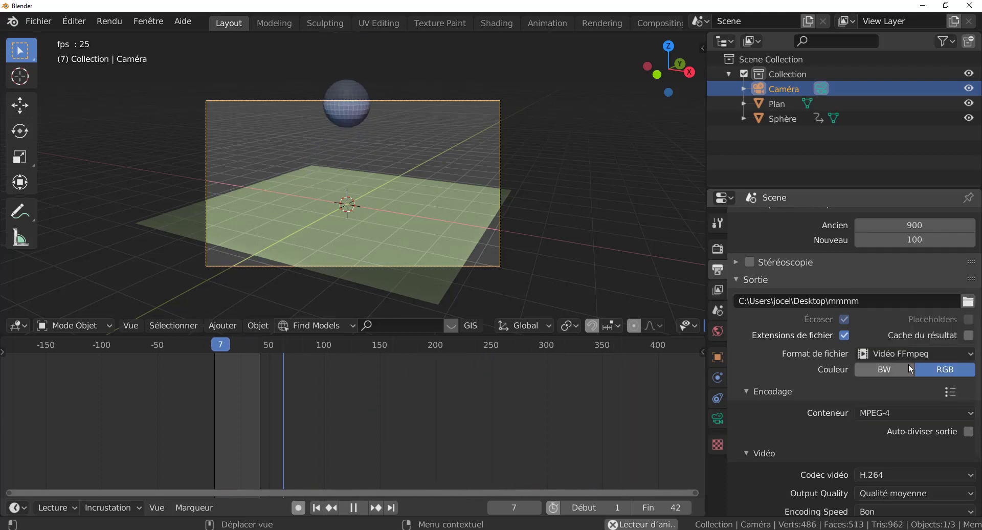
scroll(901, 436, up, 1)
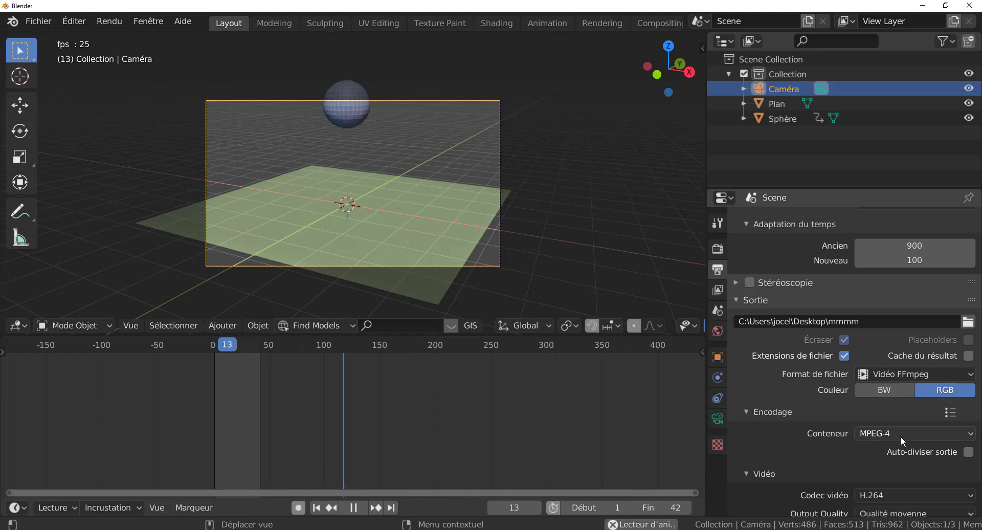
scroll(900, 436, down, 3)
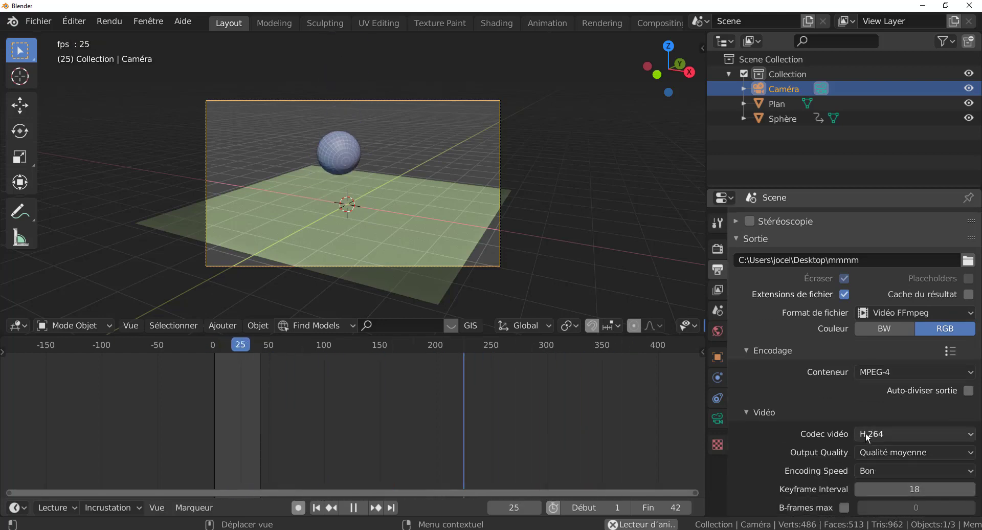
scroll(866, 434, up, 1)
scroll(865, 434, up, 1)
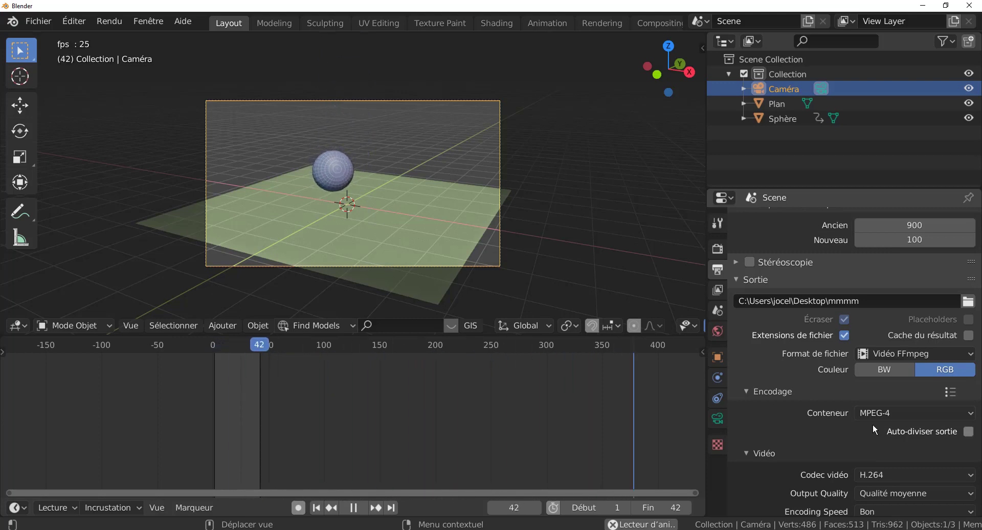
click(885, 410)
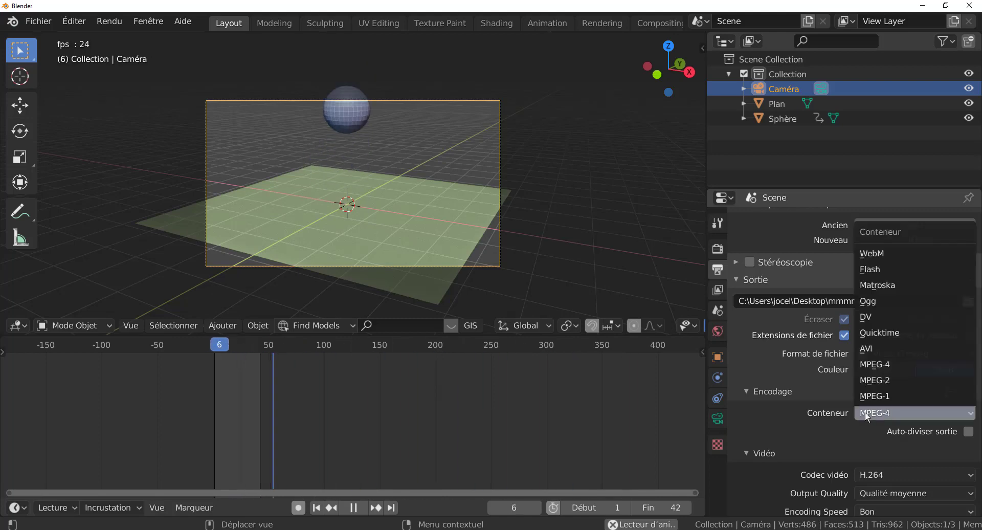
click(864, 412)
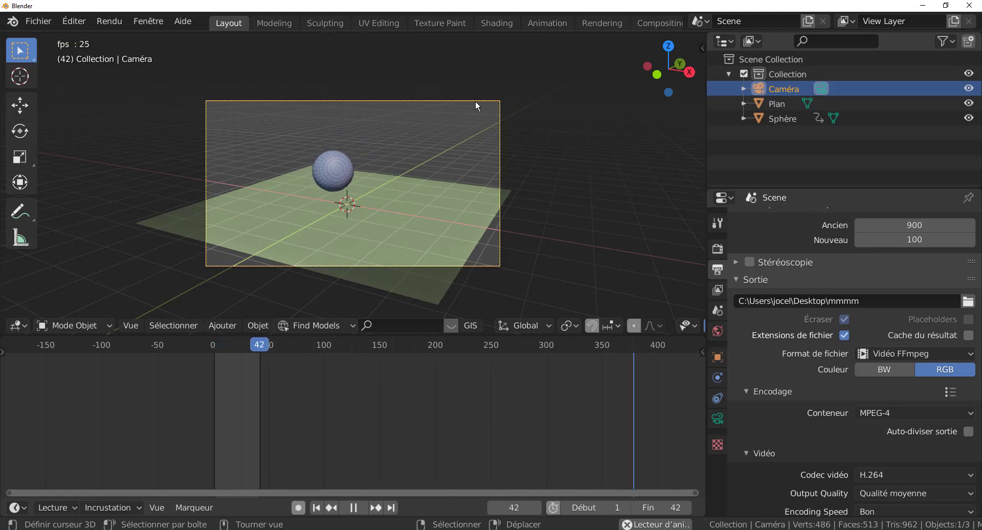
Step: Render all 42 frames of the animation with Ctrl+F12, then close the render window
key(ctrl+F12)
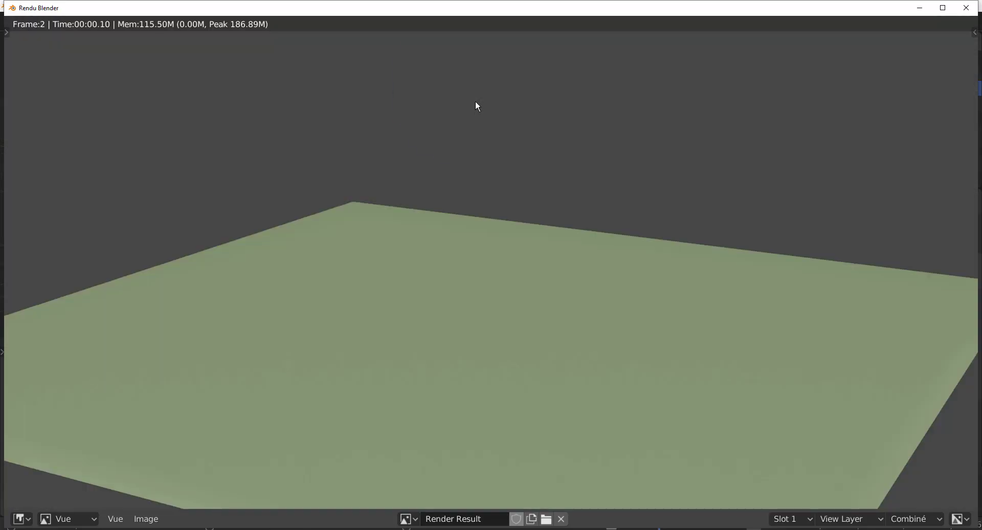
scroll(693, 312, down, 1)
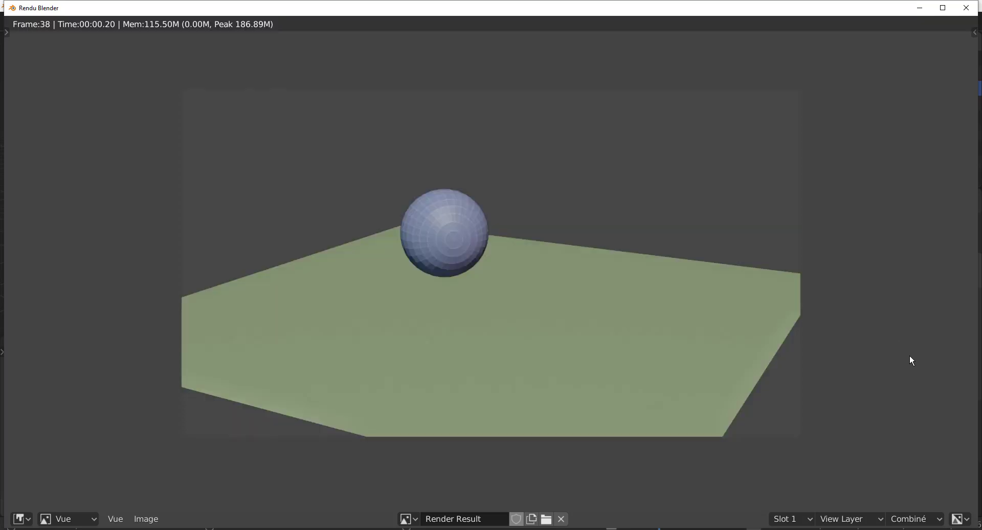
click(967, 8)
Step: Play mmmm0001-0042.mp4 from the desktop in a maximized Media Player Classic, then close it
click(923, 6)
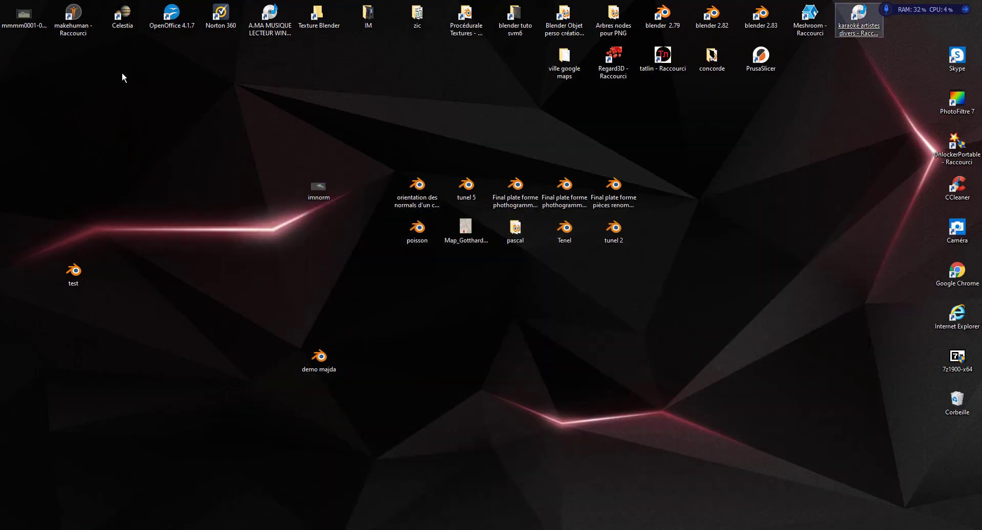
double_click(16, 12)
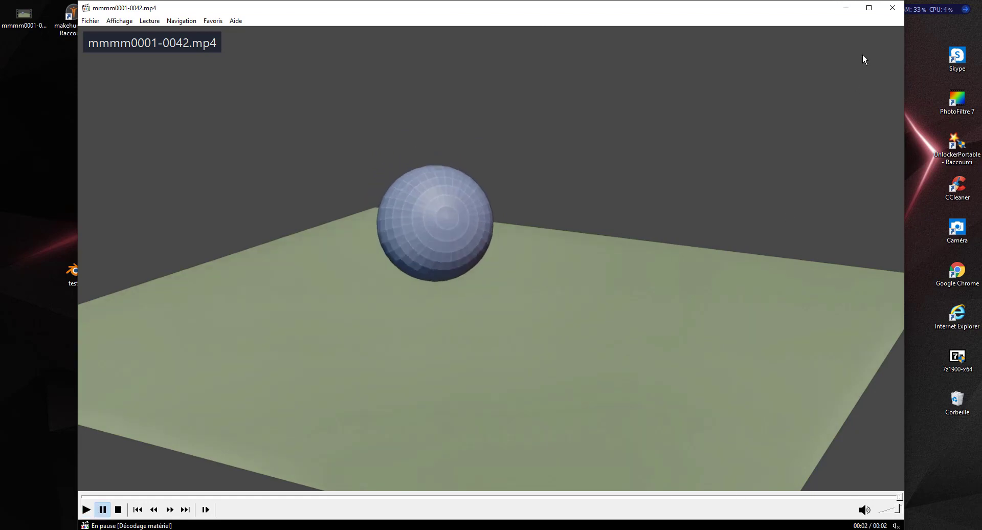
click(868, 7)
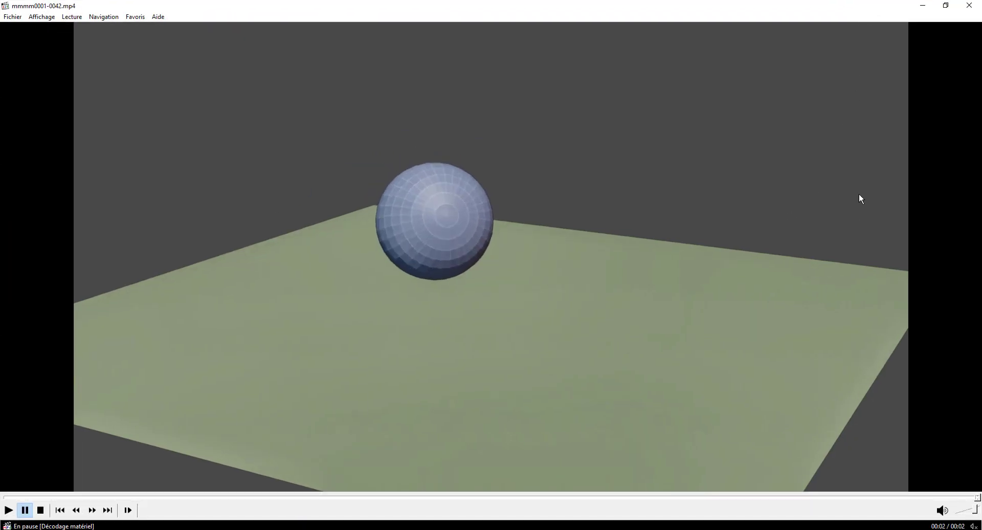
click(969, 5)
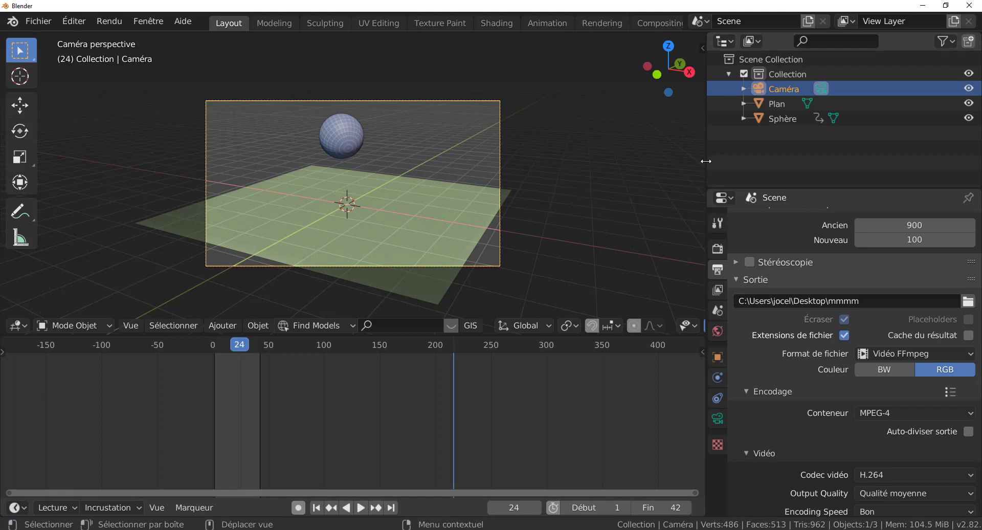
Step: Shrink the side panels and timeline to enlarge the 3D viewport, zooming into the camera frame
drag(706, 161, 894, 169)
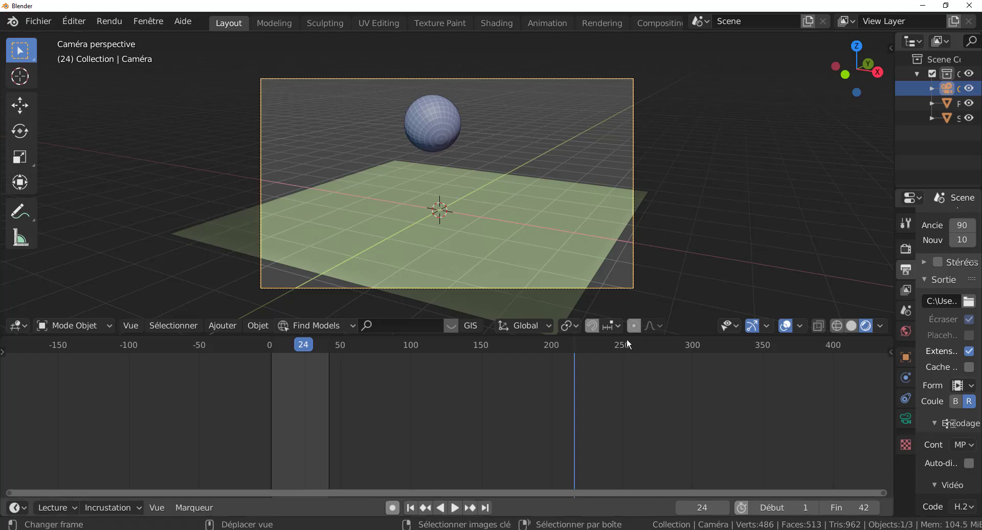
drag(659, 336, 651, 450)
scroll(699, 379, up, 1)
scroll(699, 378, up, 1)
scroll(698, 379, up, 1)
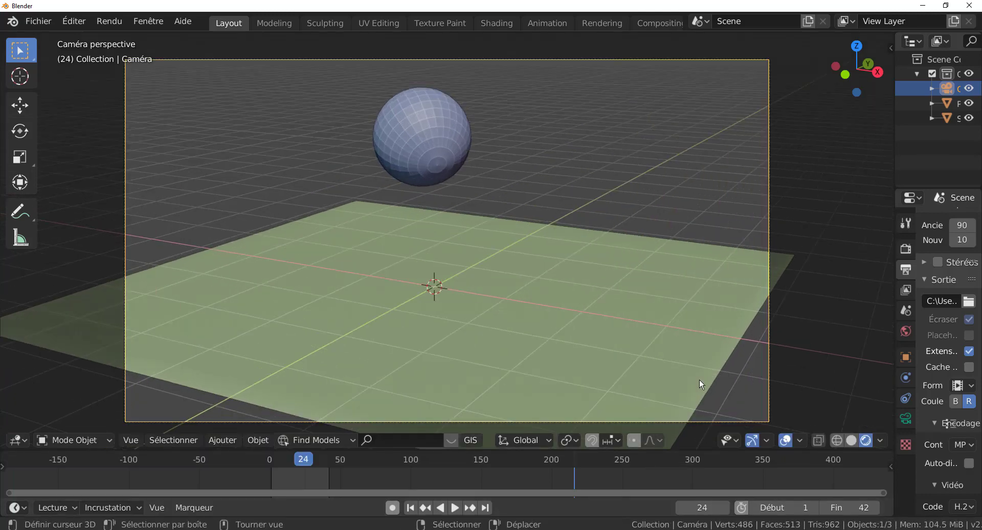